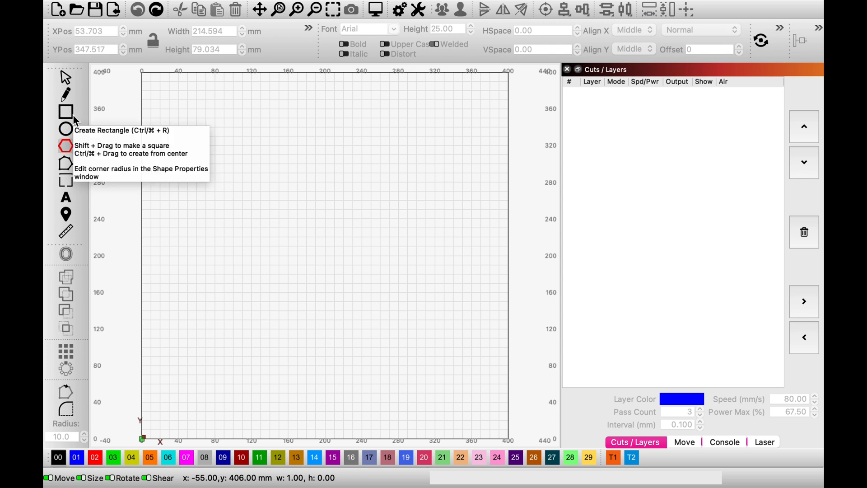
- Draw a rectangle about 184 mm wide and 187 mm high near the workspace centre and switch to node editing
{"action": "left_click", "coordinate": [71, 149]}
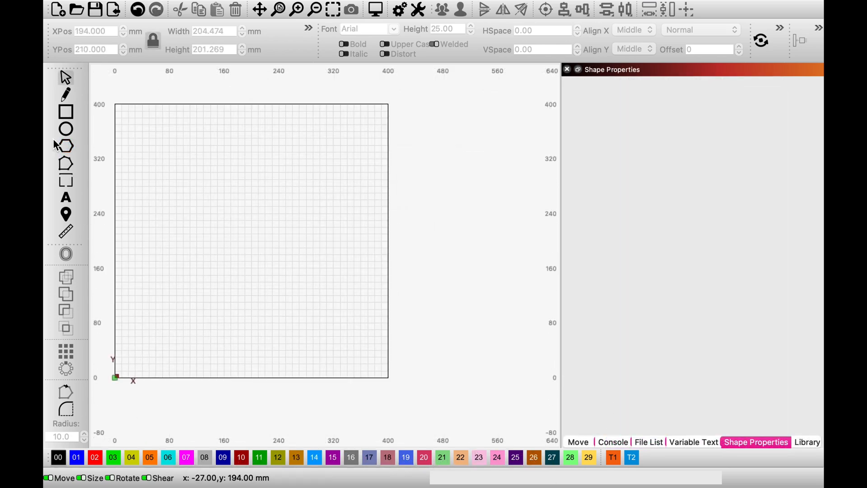
{"action": "left_click", "coordinate": [71, 116]}
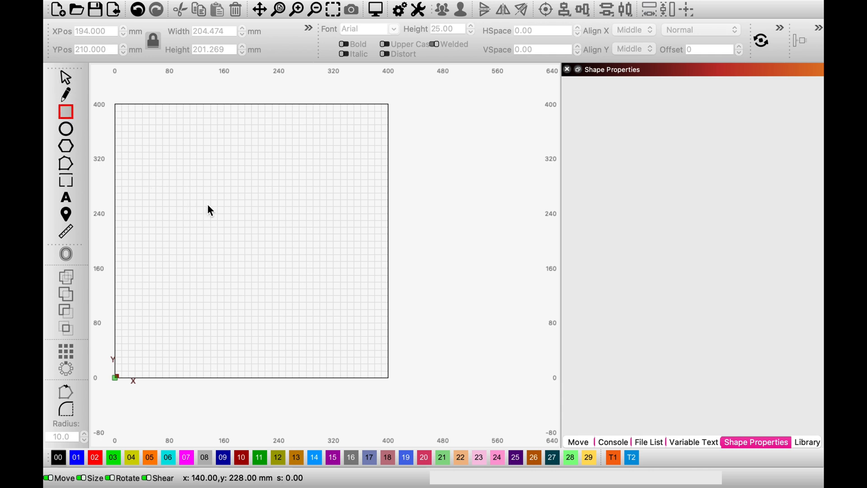
{"action": "left_click", "coordinate": [195, 180]}
{"action": "left_click_drag", "start_coordinate": [195, 180], "coordinate": [321, 309]}
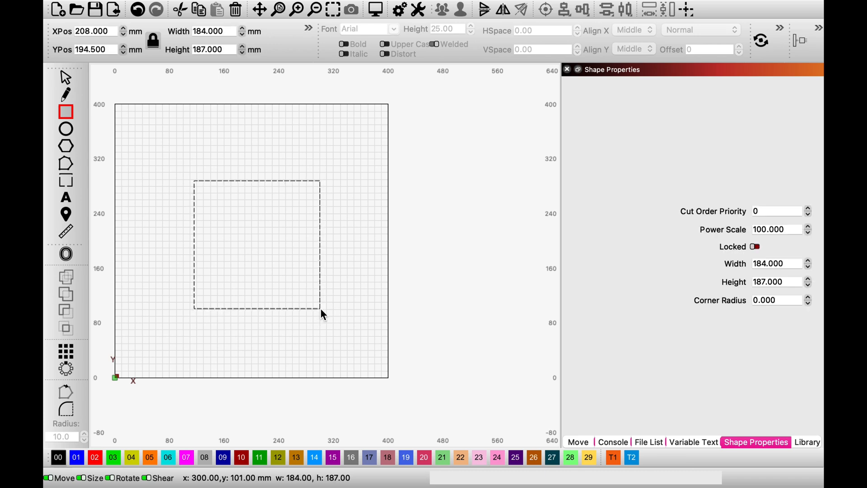
{"action": "left_click", "coordinate": [68, 390]}
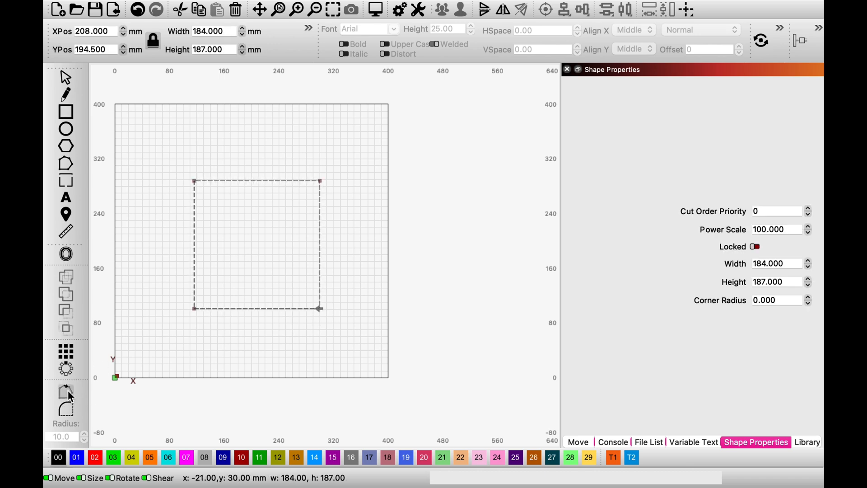
- Hide the Shape Properties window, show it again and make it the active window
{"action": "right_click", "coordinate": [68, 391]}
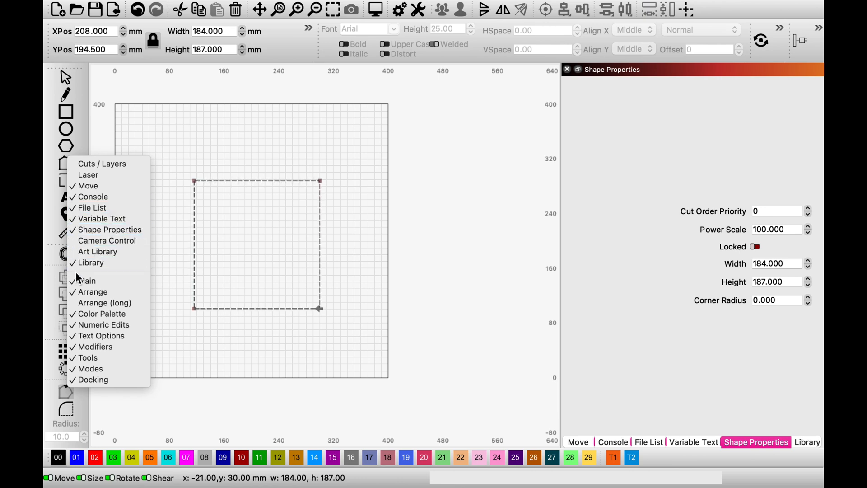
{"action": "left_click", "coordinate": [75, 229]}
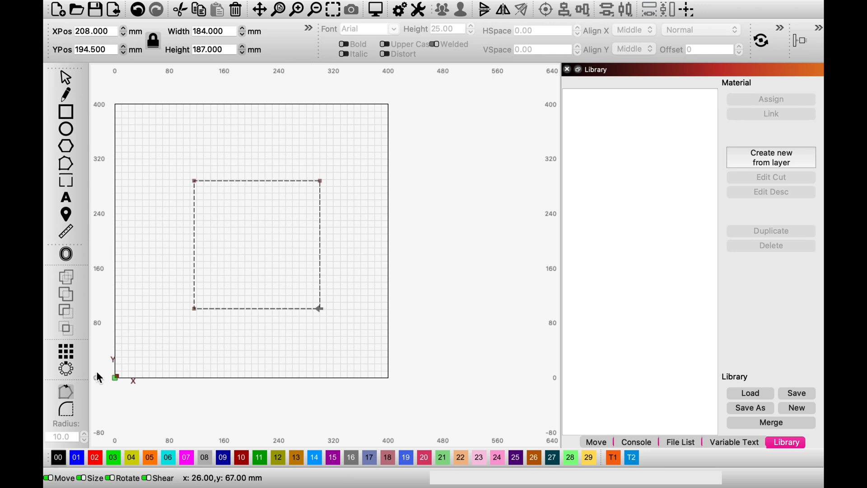
{"action": "right_click", "coordinate": [65, 389]}
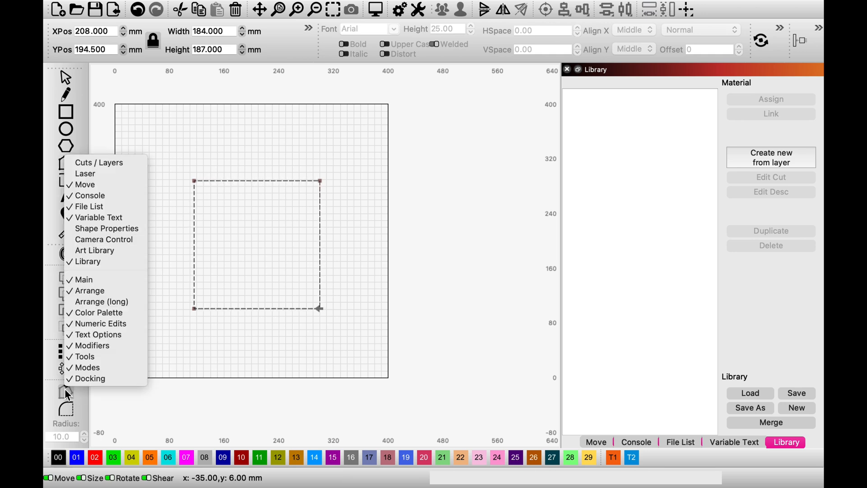
{"action": "left_click", "coordinate": [70, 228]}
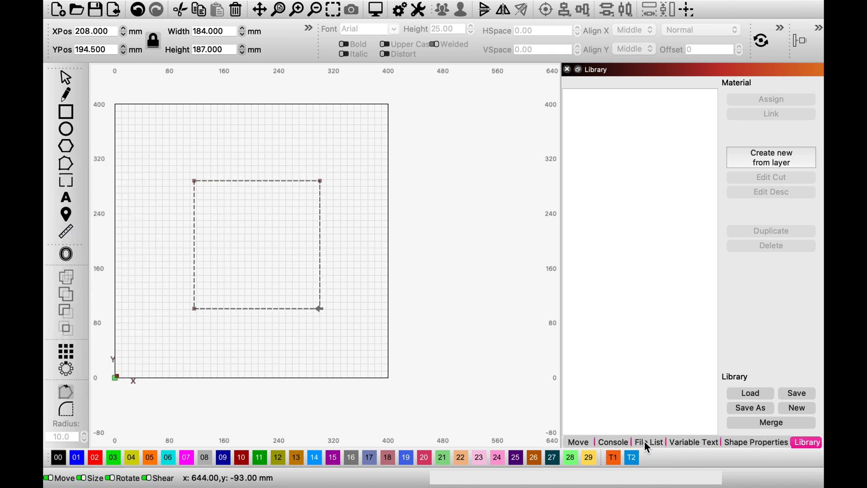
{"action": "left_click", "coordinate": [751, 442]}
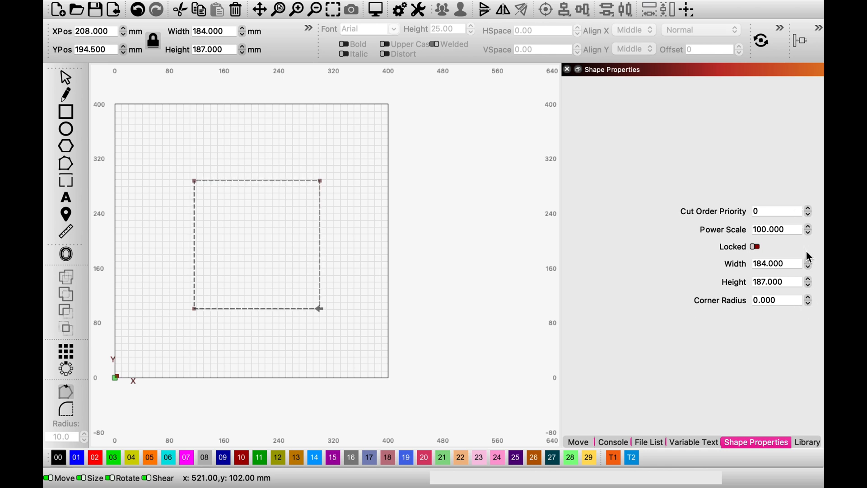
- Lock the rectangle in its shape properties and unlock it again
{"action": "left_click", "coordinate": [756, 247]}
{"action": "left_click", "coordinate": [756, 247]}
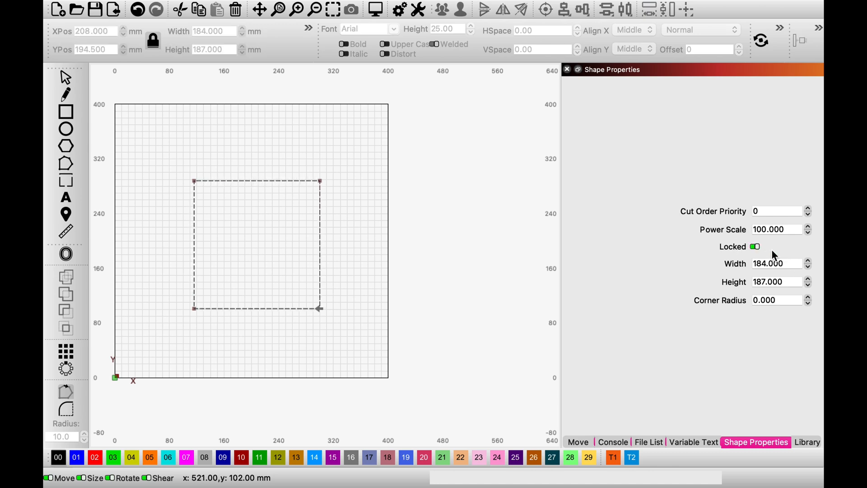
{"action": "left_click", "coordinate": [756, 248]}
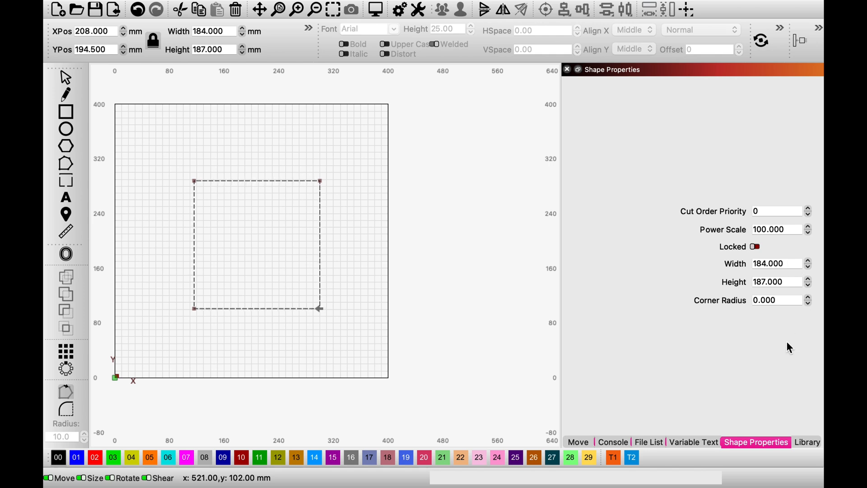
- Round the rectangle's corners with a corner radius of 27 mm
{"action": "left_click", "coordinate": [809, 298]}
{"action": "left_click", "coordinate": [809, 298]}
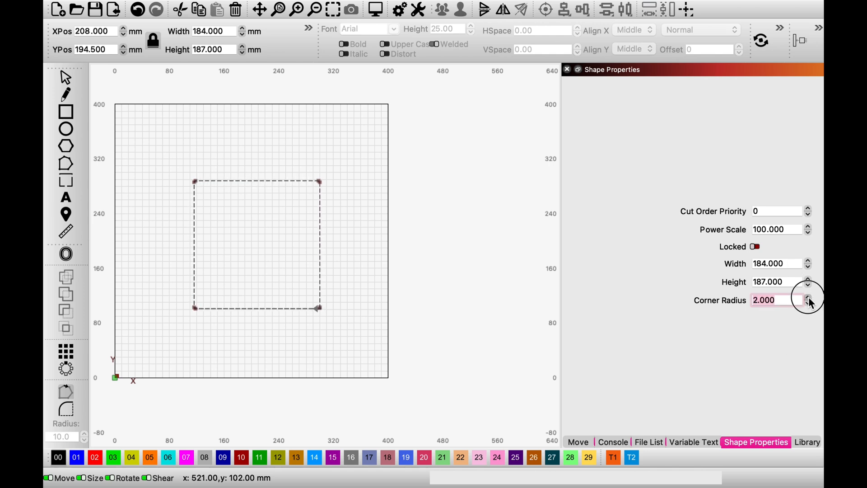
{"action": "left_click", "coordinate": [809, 298]}
{"action": "left_click", "coordinate": [809, 298]}
{"action": "left_click", "coordinate": [809, 299]}
{"action": "left_click_drag", "start_coordinate": [809, 299], "coordinate": [809, 297]}
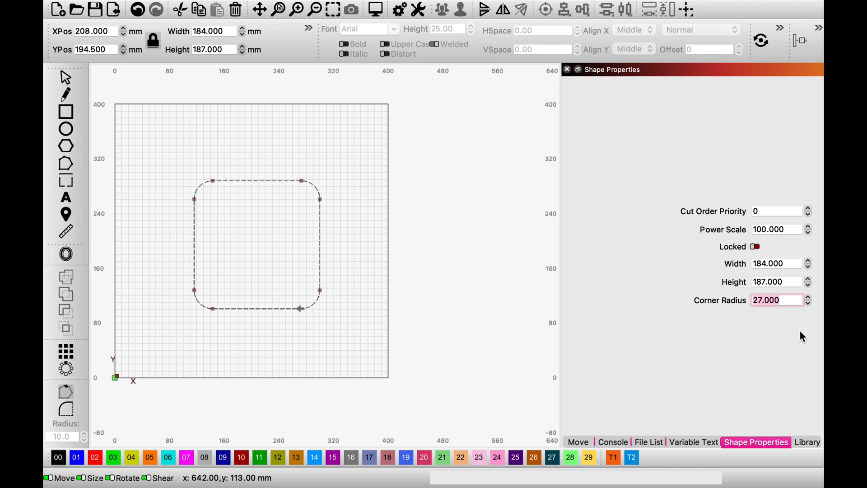
- Cut inward-curving corners into the rectangle by setting its corner radius to -61 mm
{"action": "left_click", "coordinate": [809, 303]}
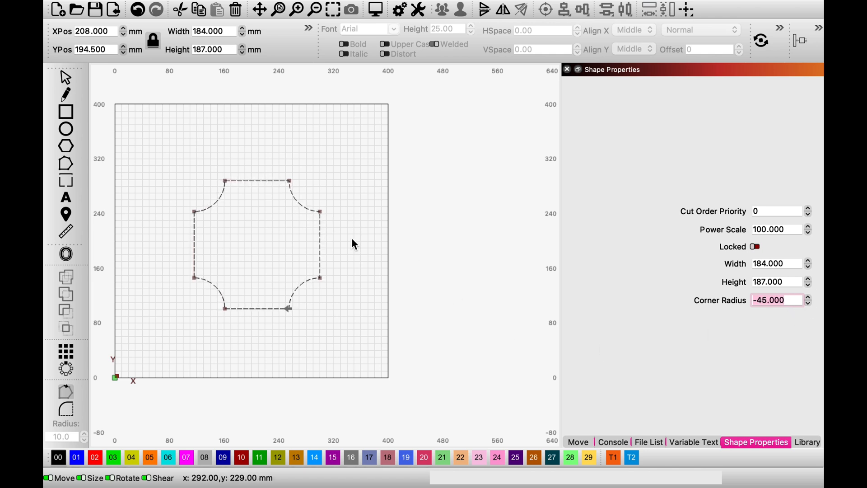
{"action": "left_click", "coordinate": [809, 304]}
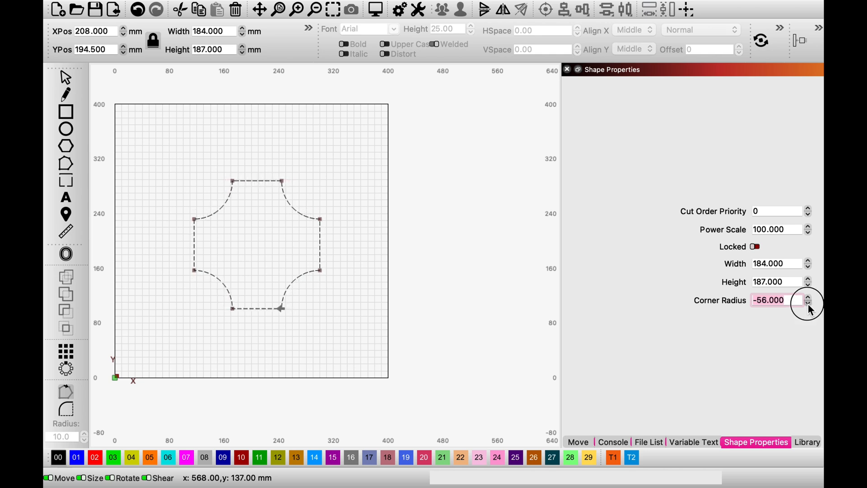
{"action": "left_click", "coordinate": [809, 304]}
{"action": "left_click", "coordinate": [808, 304]}
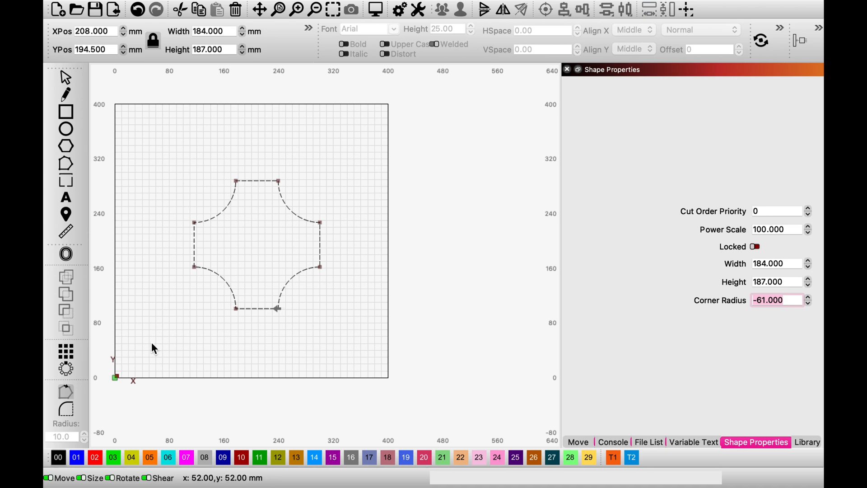
- Start a circular array of the notched rectangle and reduce the number of copies to 1
{"action": "left_click", "coordinate": [66, 370]}
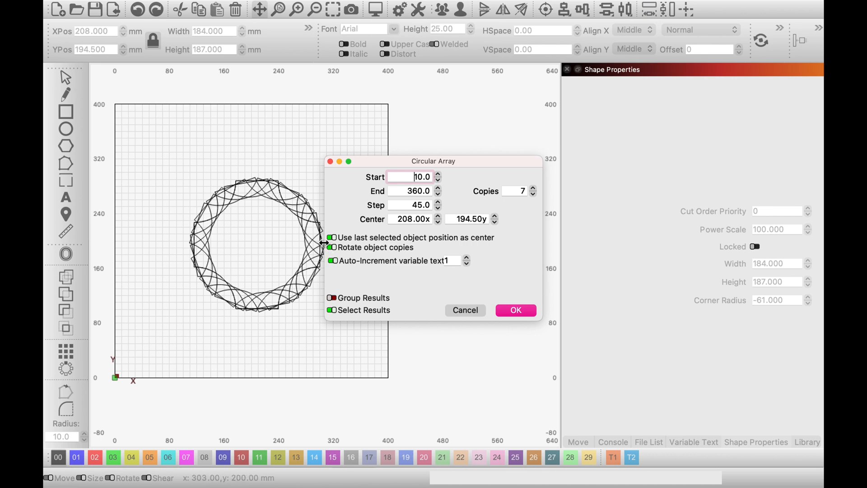
{"action": "left_click", "coordinate": [534, 195]}
{"action": "left_click", "coordinate": [534, 195]}
{"action": "left_click", "coordinate": [534, 195]}
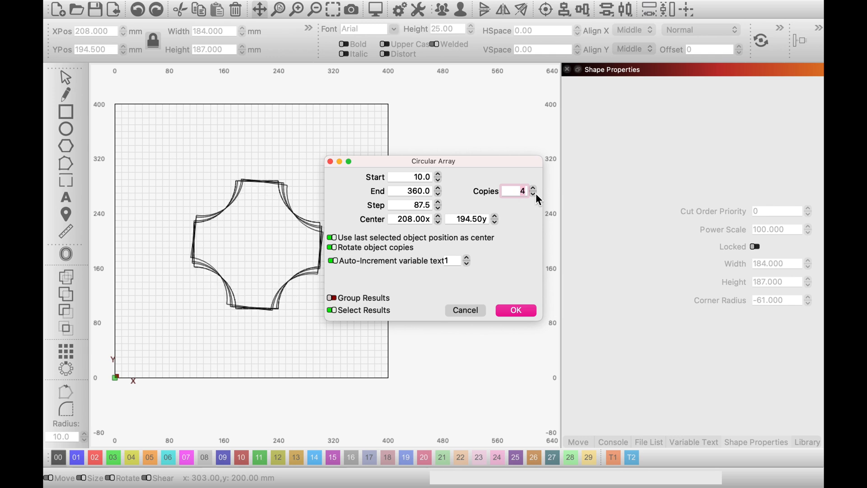
{"action": "left_click", "coordinate": [534, 195]}
{"action": "left_click", "coordinate": [534, 195]}
{"action": "left_click", "coordinate": [535, 195]}
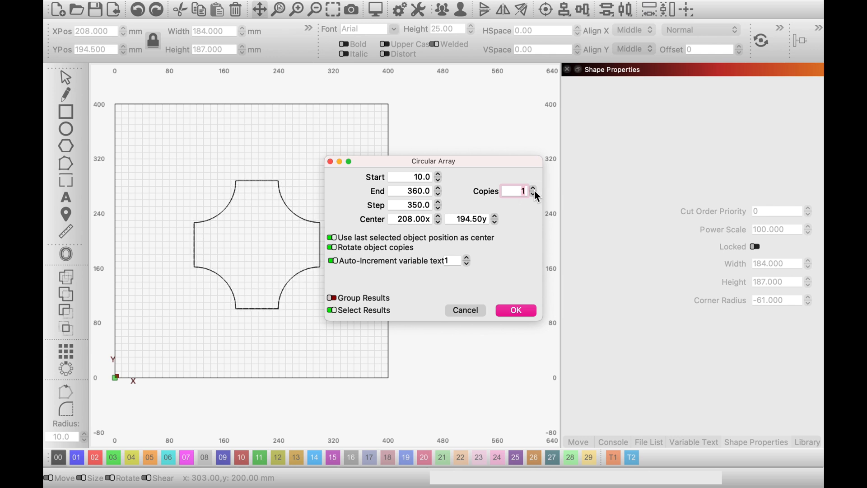
- Set the number of copies in the circular array to 5
{"action": "left_click", "coordinate": [535, 189]}
{"action": "left_click", "coordinate": [534, 189]}
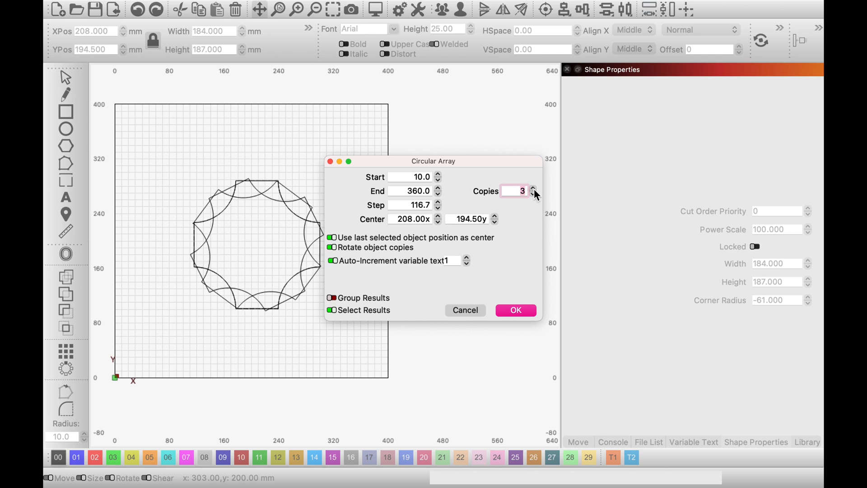
{"action": "left_click", "coordinate": [534, 189]}
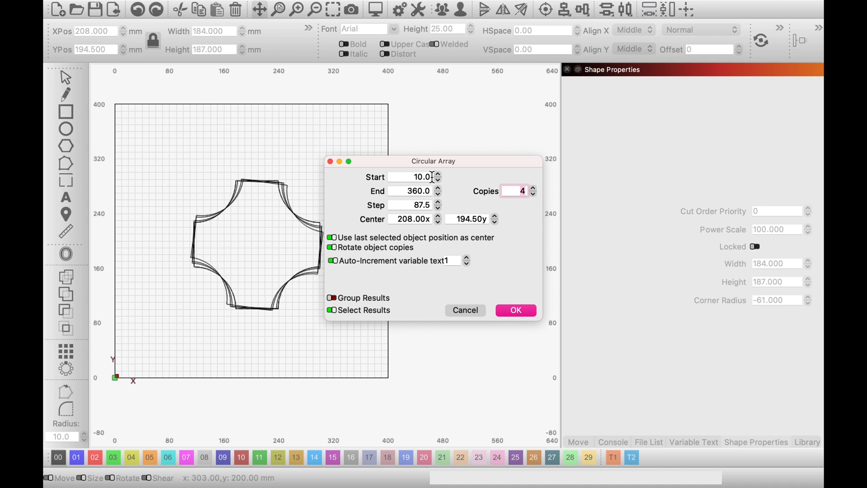
{"action": "left_click", "coordinate": [534, 189]}
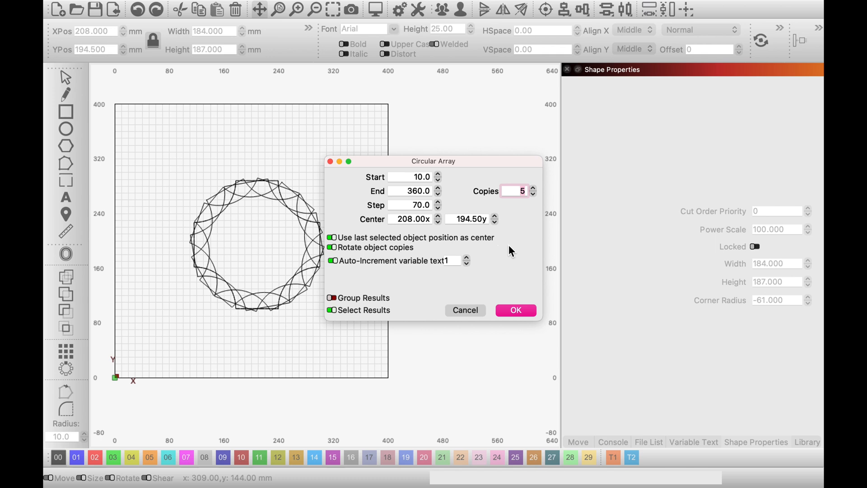
{"action": "left_click", "coordinate": [534, 188]}
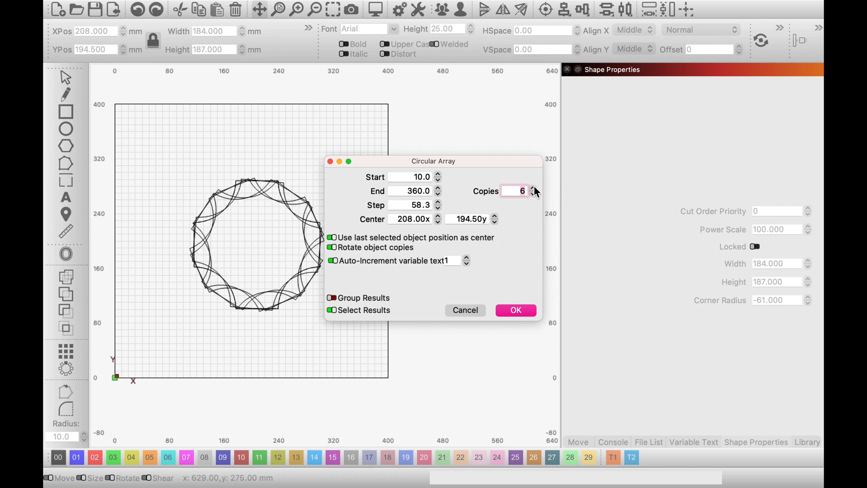
{"action": "left_click", "coordinate": [534, 194]}
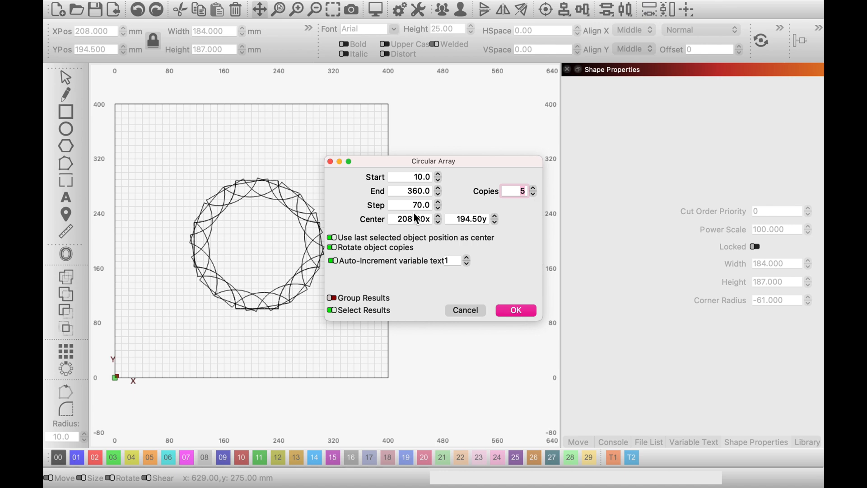
- Set the array to 4 copies with end angle 314, its centre at X 210 mm and a variable text increment of 5
{"action": "left_click_drag", "start_coordinate": [438, 216], "coordinate": [440, 215]}
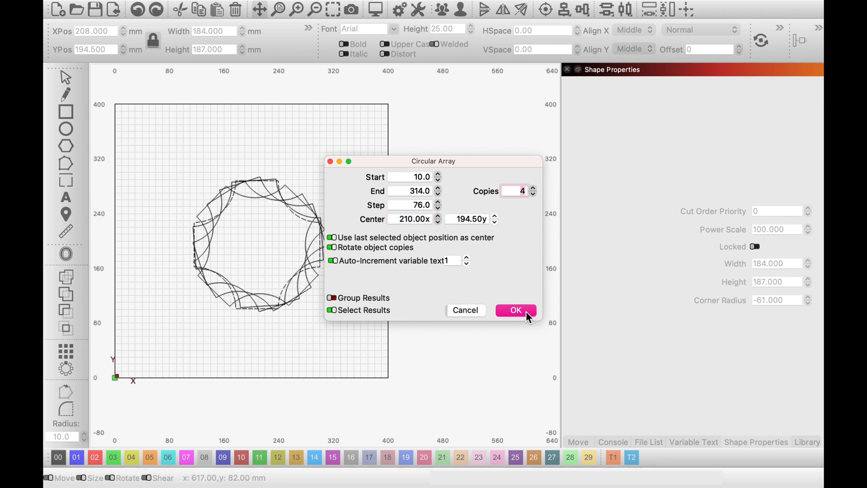
{"action": "left_click", "coordinate": [467, 259]}
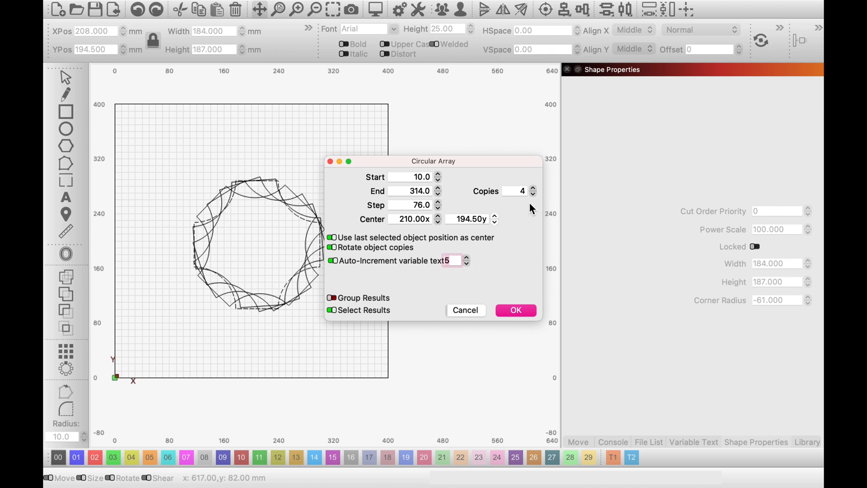
- Increase the array's step angle to 81
{"action": "left_click", "coordinate": [439, 203]}
{"action": "left_click", "coordinate": [439, 203]}
{"action": "left_click", "coordinate": [438, 202]}
{"action": "left_click", "coordinate": [439, 202]}
{"action": "left_click", "coordinate": [438, 202]}
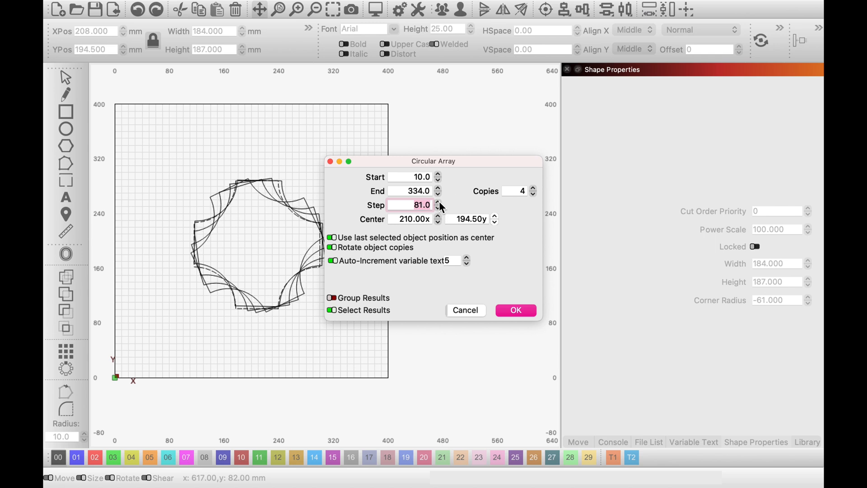
- Reduce the array's step angle to 74
{"action": "left_click", "coordinate": [438, 209]}
{"action": "left_click", "coordinate": [438, 208]}
{"action": "left_click", "coordinate": [439, 208]}
{"action": "left_click", "coordinate": [438, 209]}
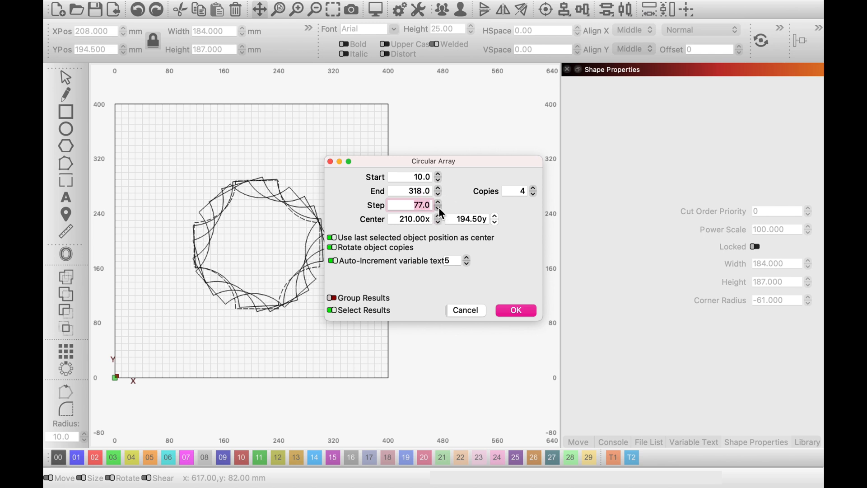
{"action": "left_click", "coordinate": [438, 209]}
{"action": "left_click", "coordinate": [438, 209]}
{"action": "left_click", "coordinate": [438, 209]}
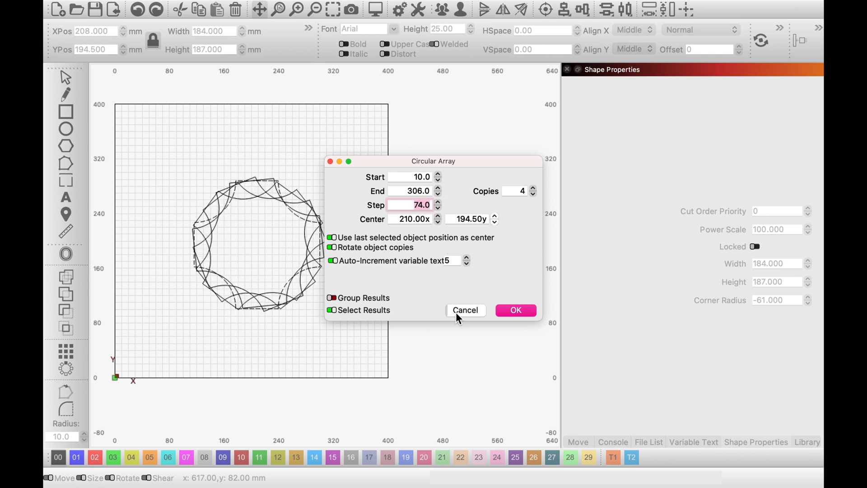
- Set the variable text increment to 1 and create the circular array
{"action": "left_click", "coordinate": [468, 264]}
{"action": "left_click", "coordinate": [468, 265]}
{"action": "left_click", "coordinate": [468, 264]}
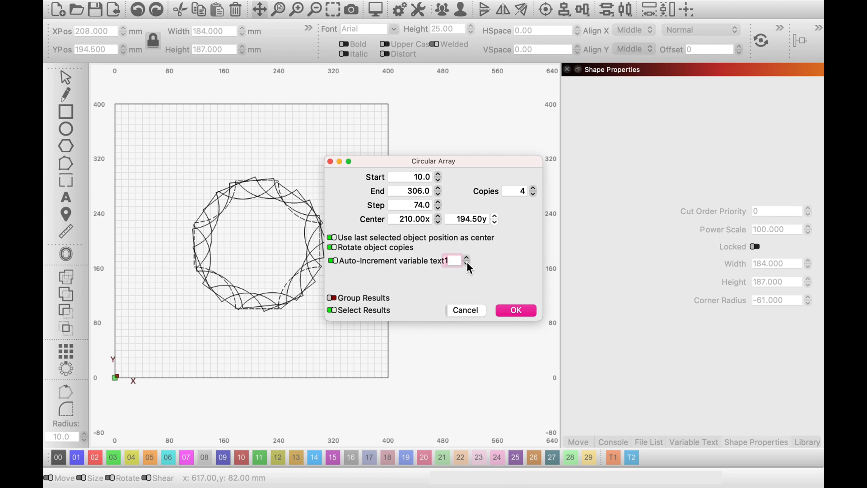
{"action": "left_click", "coordinate": [518, 311]}
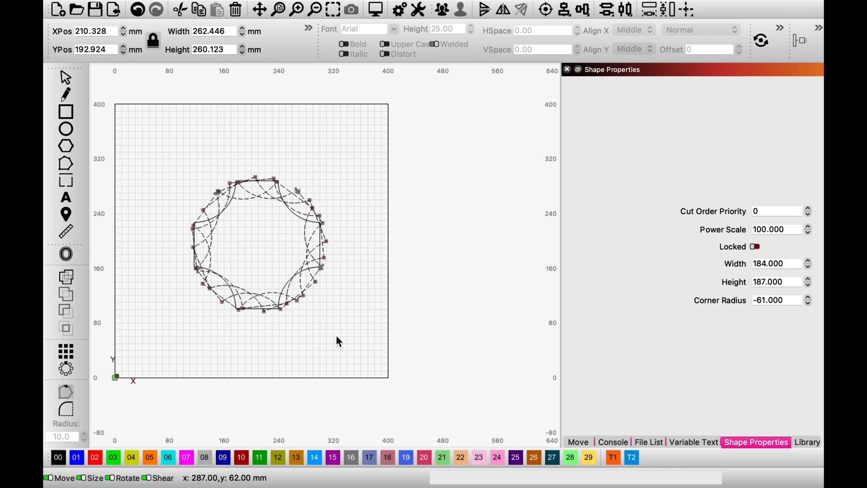
- Set the arrayed copies' height to 159 mm and their corner radius to 7 mm, and return to selection mode
{"action": "left_click", "coordinate": [809, 287]}
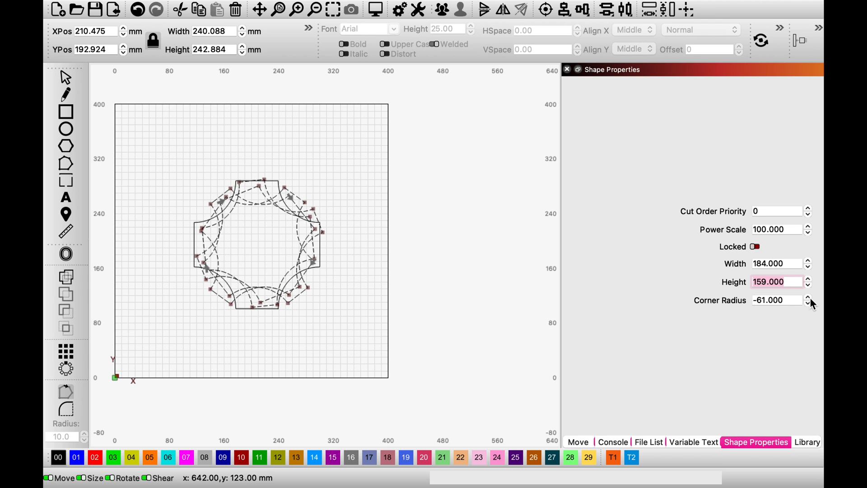
{"action": "left_click", "coordinate": [809, 297]}
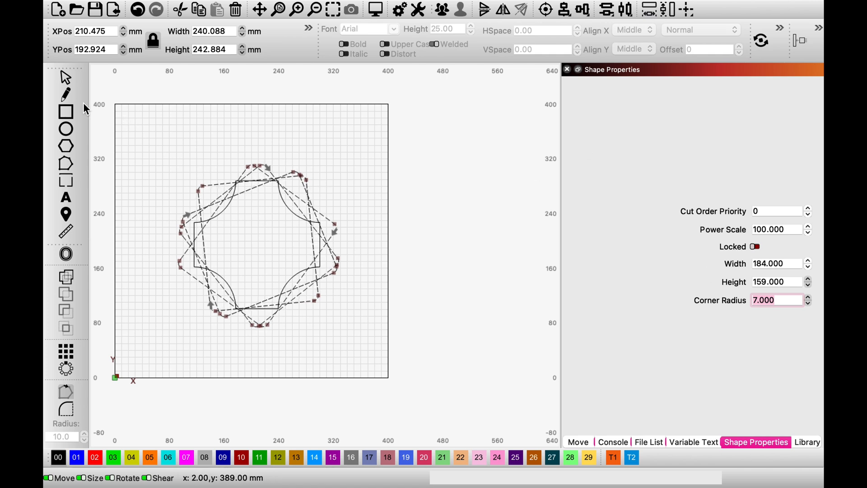
{"action": "left_click", "coordinate": [65, 78]}
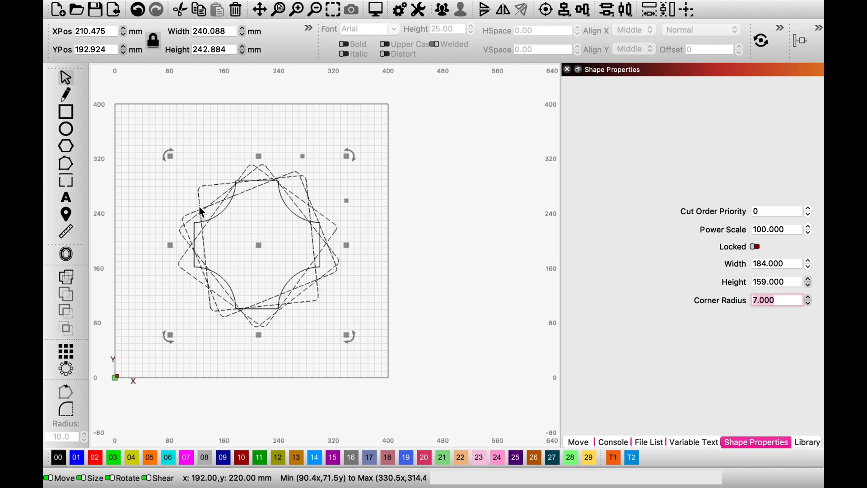
{"action": "left_click", "coordinate": [248, 191]}
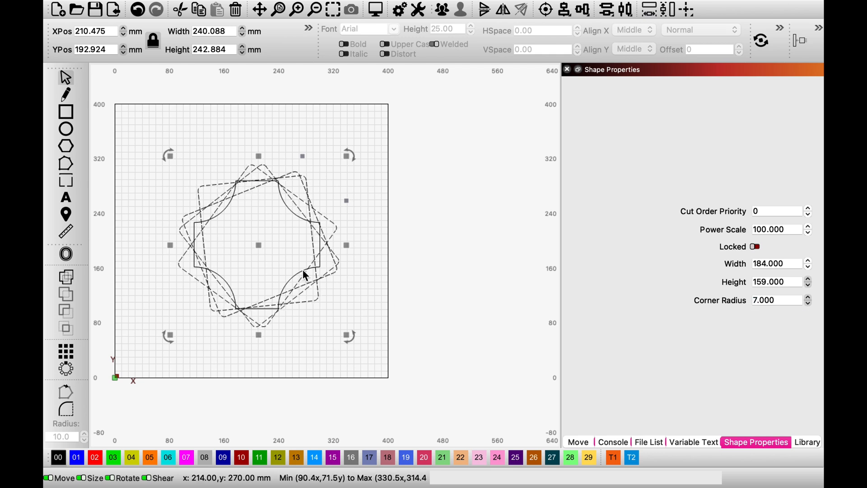
- Set the height of the unrotated rectangle with concave corners to 196 mm and delete that rectangle
{"action": "left_click", "coordinate": [305, 304]}
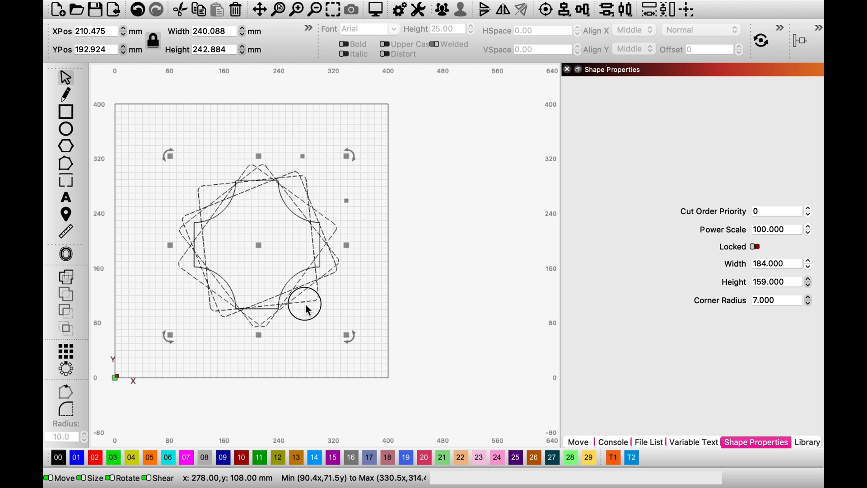
{"action": "left_click", "coordinate": [289, 283]}
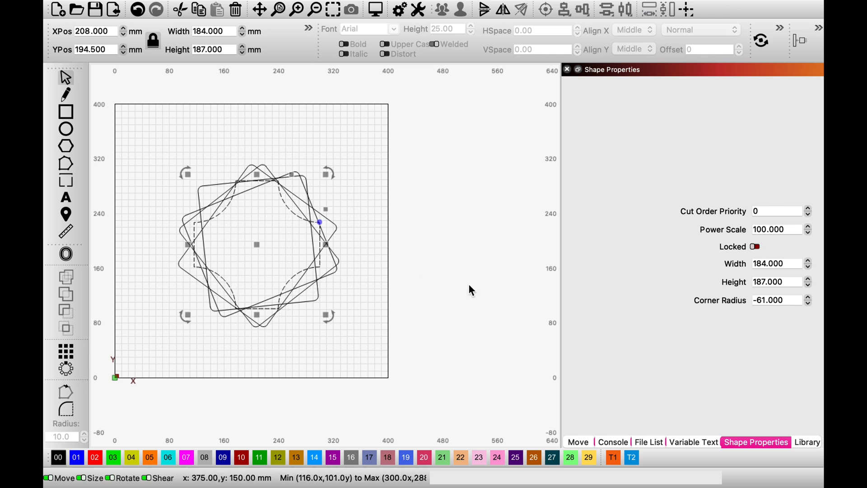
{"action": "left_click", "coordinate": [809, 279]}
{"action": "left_click_drag", "start_coordinate": [810, 281], "coordinate": [809, 286]}
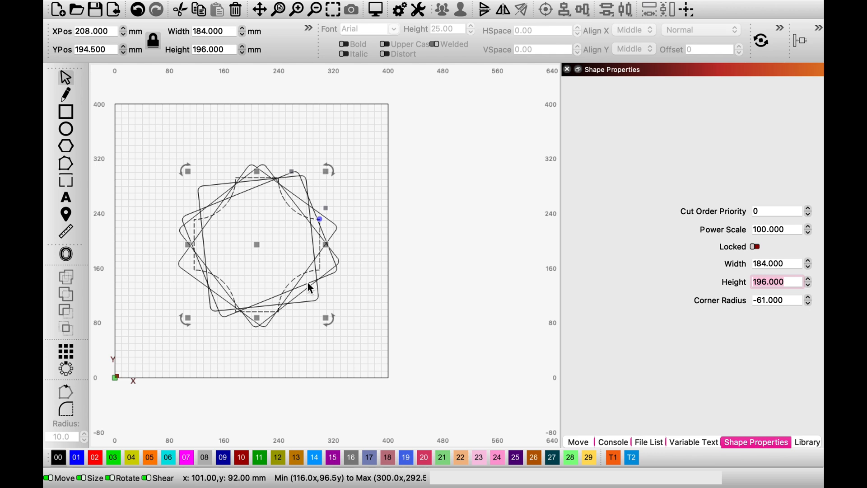
{"action": "left_click", "coordinate": [237, 12]}
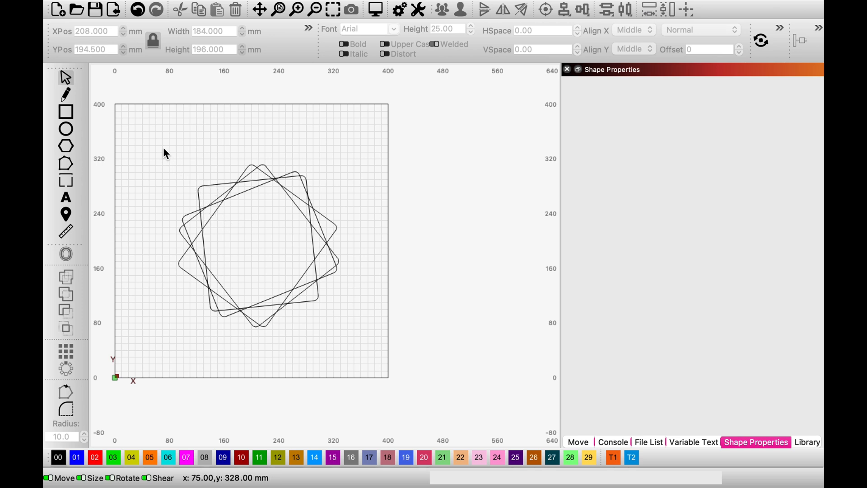
- Select the two least tilted rounded rectangles of the array and set their height to 124 mm
{"action": "left_click", "coordinate": [68, 78]}
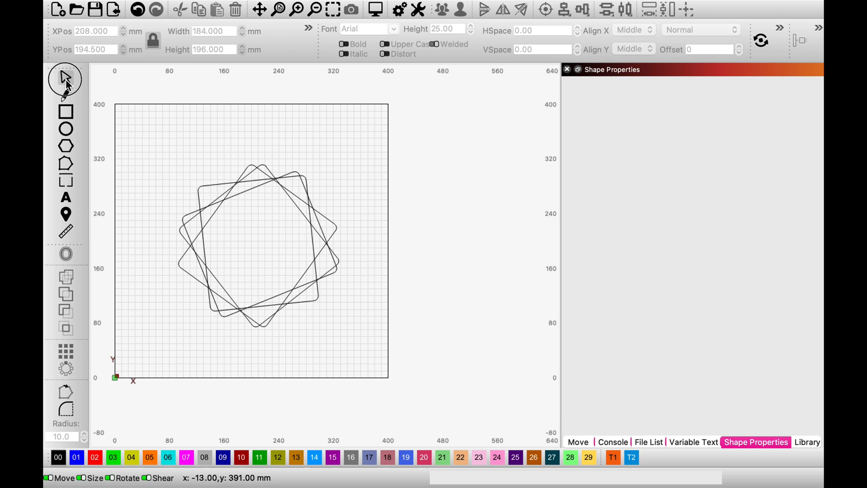
{"action": "left_click", "coordinate": [174, 150]}
{"action": "left_click_drag", "start_coordinate": [174, 151], "coordinate": [389, 328]}
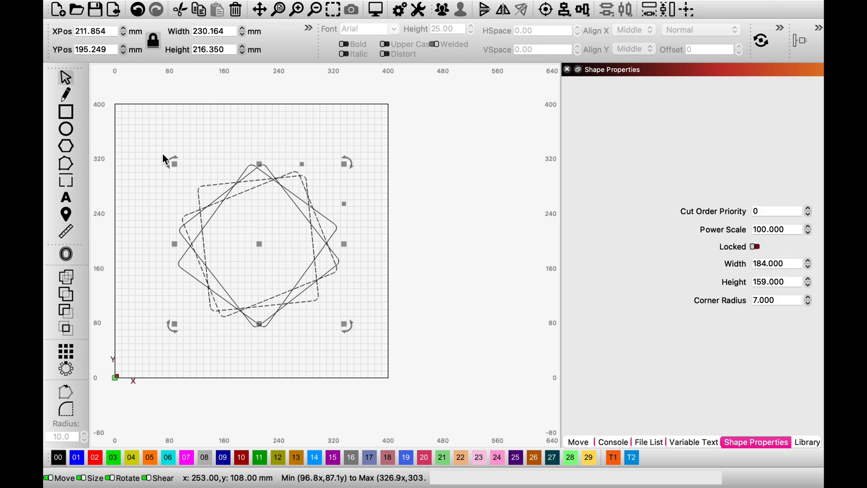
{"action": "left_click", "coordinate": [808, 285]}
{"action": "left_click_drag", "start_coordinate": [809, 285], "coordinate": [810, 286]}
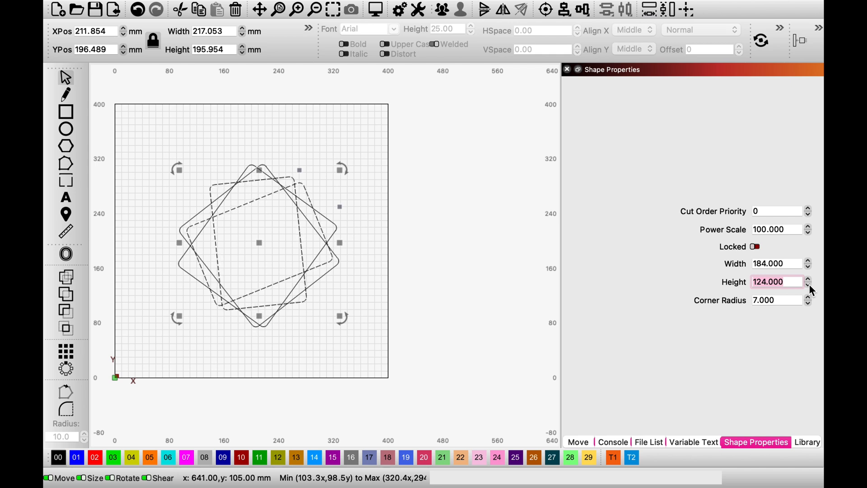
{"action": "left_click", "coordinate": [308, 372]}
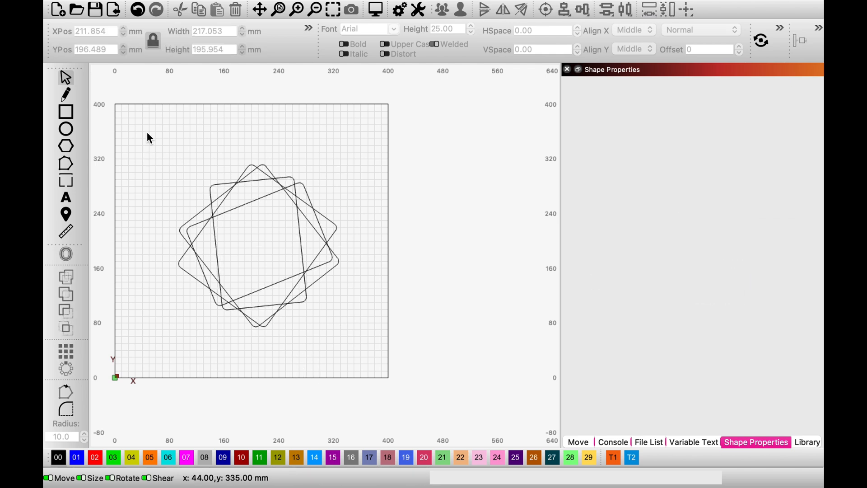
- Select all four arrayed rectangles and set their corner radius to -62 mm
{"action": "left_click_drag", "start_coordinate": [141, 129], "coordinate": [202, 170]}
{"action": "left_click_drag", "start_coordinate": [340, 279], "coordinate": [376, 355]}
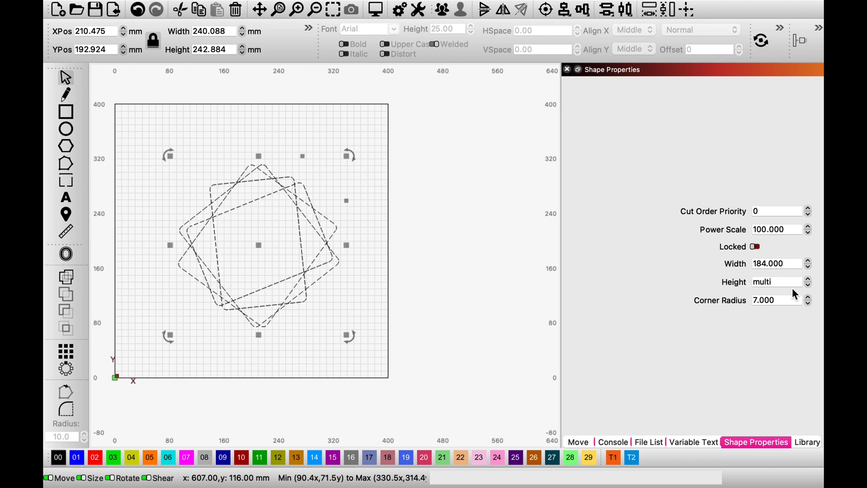
{"action": "left_click", "coordinate": [810, 303]}
{"action": "left_click", "coordinate": [810, 303]}
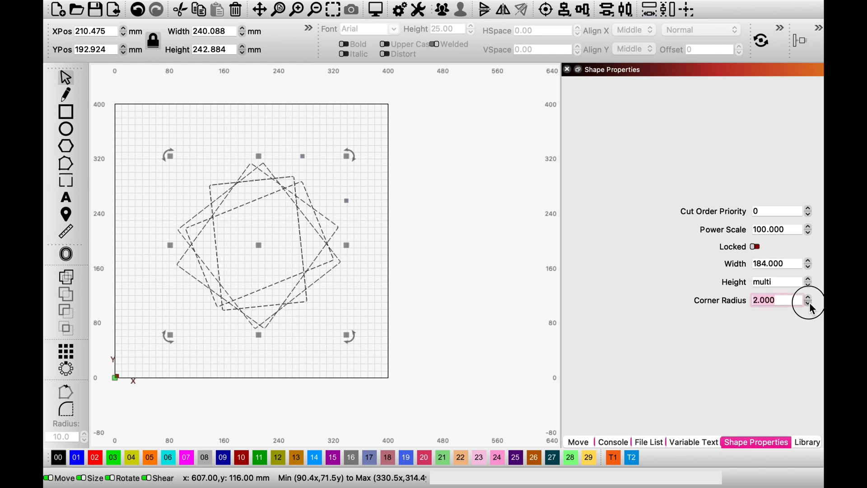
{"action": "left_click", "coordinate": [809, 303]}
{"action": "left_click", "coordinate": [809, 303]}
{"action": "left_click", "coordinate": [809, 302]}
{"action": "left_click", "coordinate": [809, 303]}
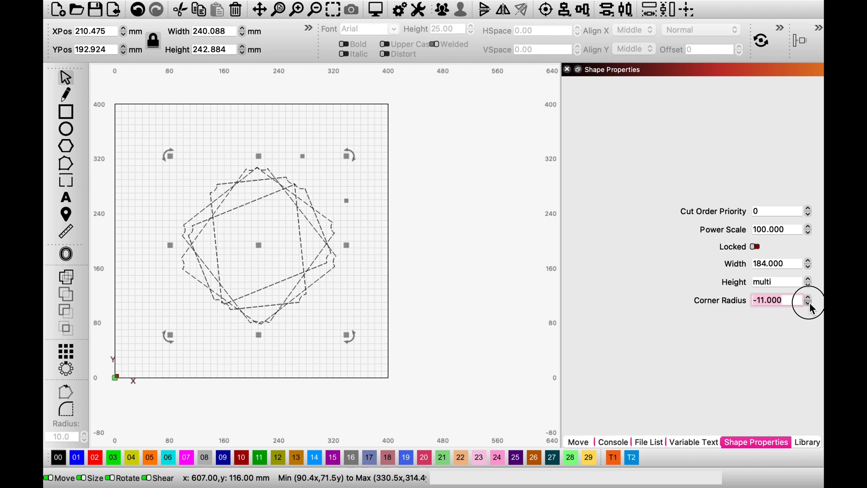
{"action": "left_click", "coordinate": [808, 303]}
{"action": "left_click", "coordinate": [808, 303]}
{"action": "left_click", "coordinate": [808, 302]}
{"action": "left_click", "coordinate": [809, 302]}
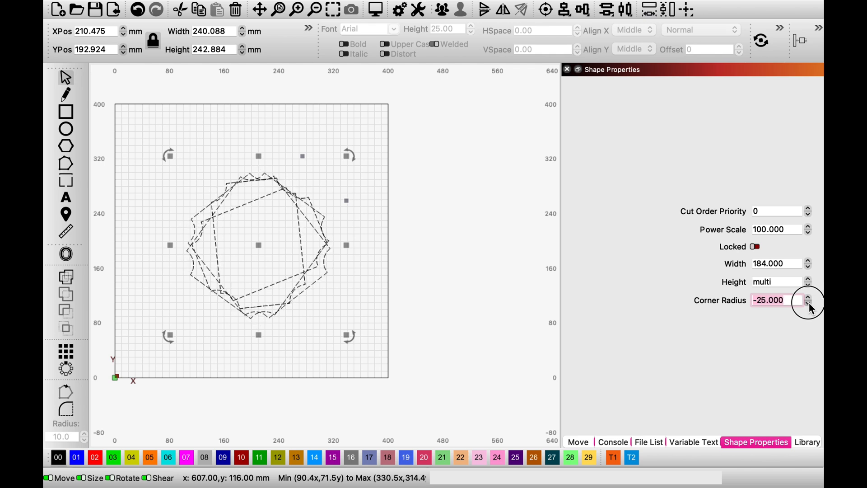
{"action": "left_click", "coordinate": [809, 303]}
{"action": "left_click", "coordinate": [809, 303]}
{"action": "left_click", "coordinate": [809, 303]}
{"action": "left_click", "coordinate": [808, 303]}
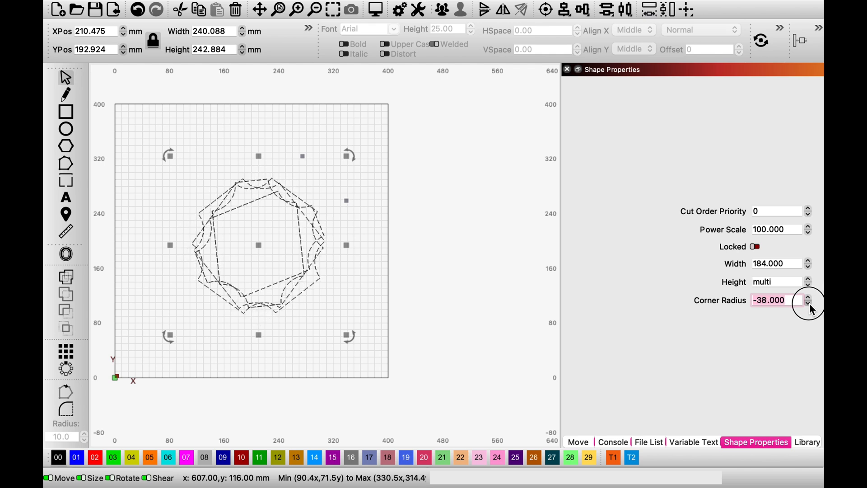
{"action": "left_click", "coordinate": [809, 302]}
{"action": "left_click", "coordinate": [808, 303]}
{"action": "left_click", "coordinate": [809, 303]}
{"action": "left_click", "coordinate": [809, 303]}
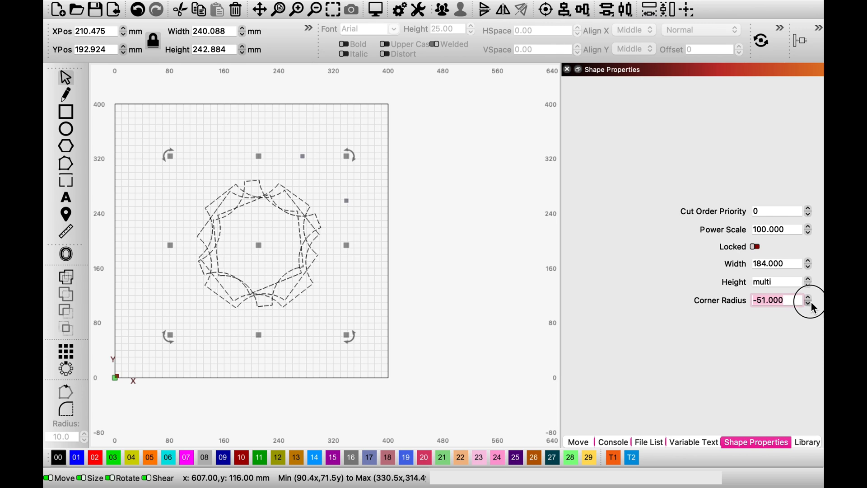
{"action": "left_click", "coordinate": [808, 303]}
{"action": "left_click", "coordinate": [809, 303]}
{"action": "left_click", "coordinate": [809, 303]}
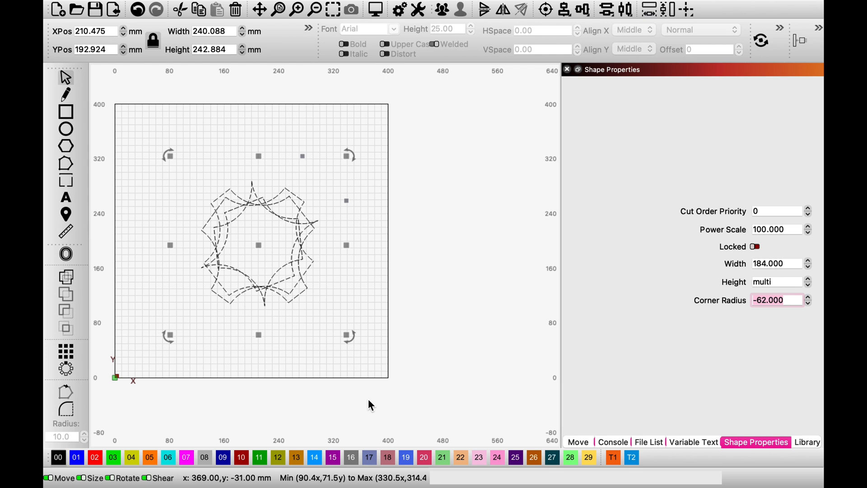
{"action": "left_click", "coordinate": [330, 367]}
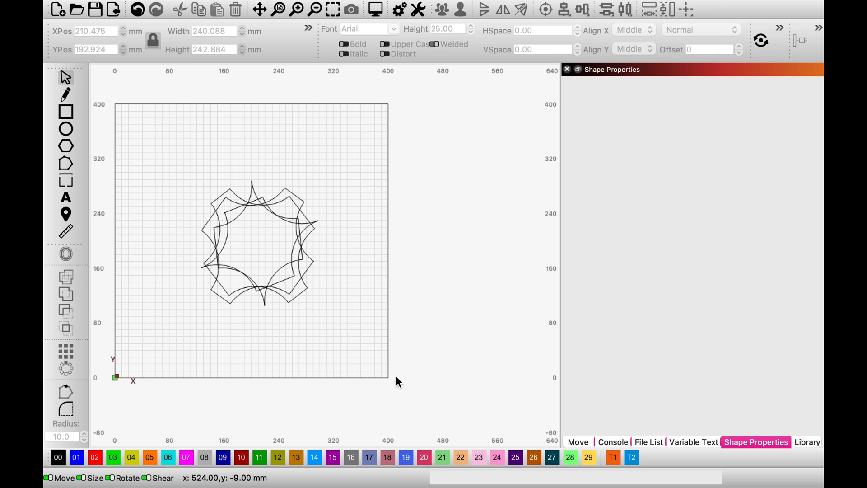
- Check the list of available windows and toolbars for the Shape Properties entry
{"action": "right_click", "coordinate": [69, 394]}
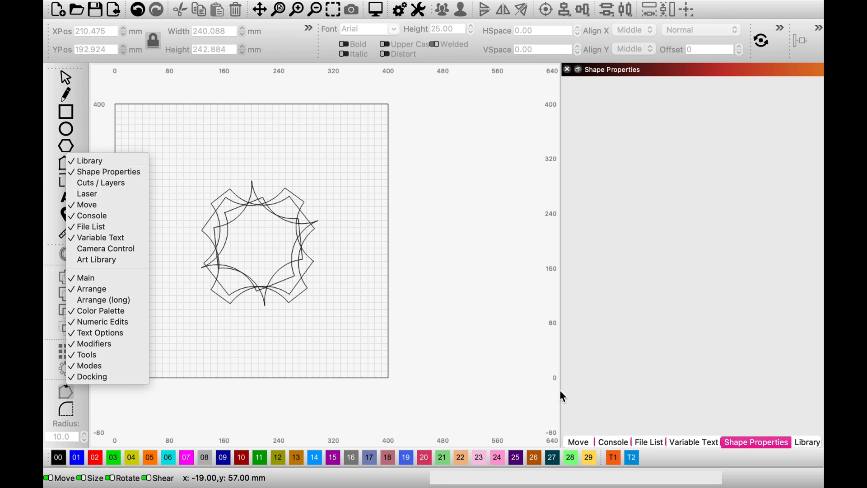
{"action": "left_click", "coordinate": [762, 441]}
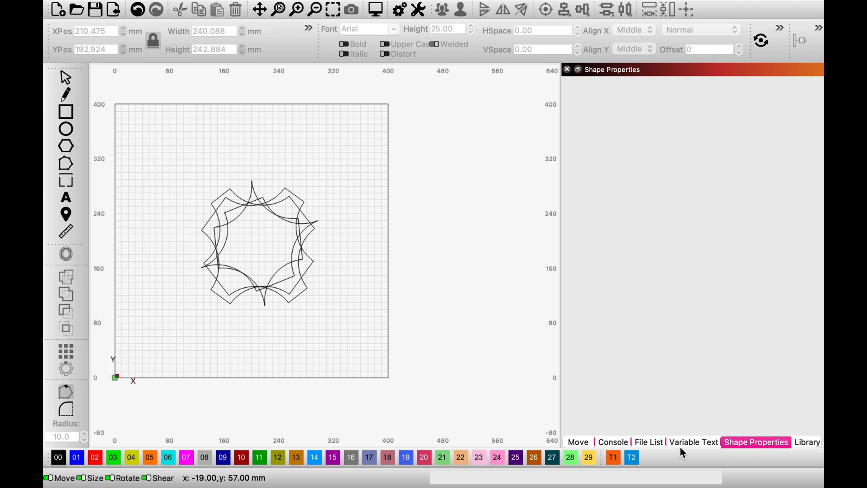
{"action": "left_click", "coordinate": [178, 164]}
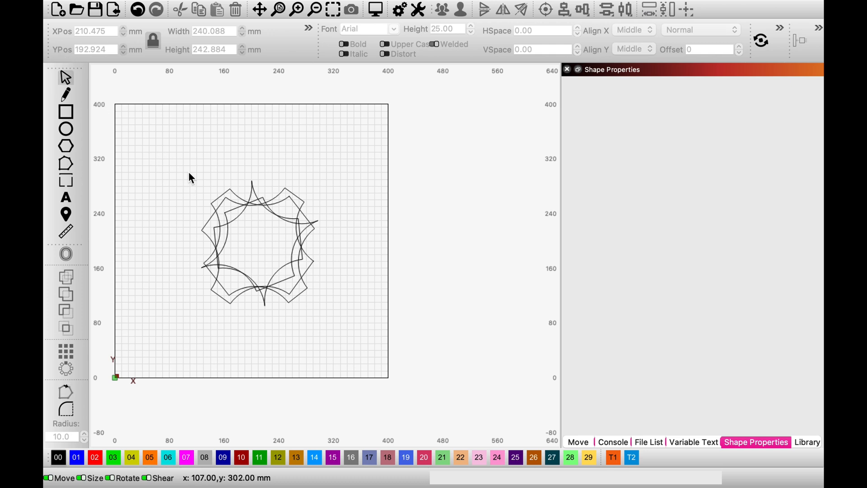
- Select individual rectangles of the array one after another to examine their shape properties
{"action": "left_click_drag", "start_coordinate": [189, 171], "coordinate": [353, 324]}
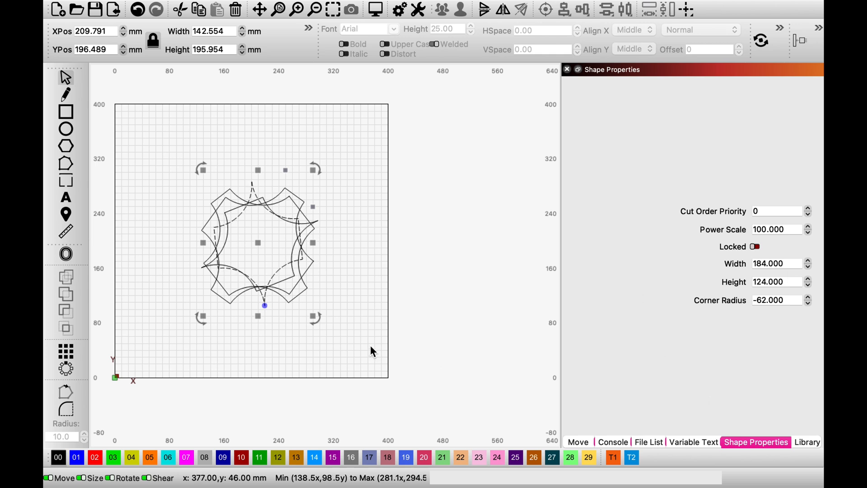
{"action": "left_click", "coordinate": [328, 334]}
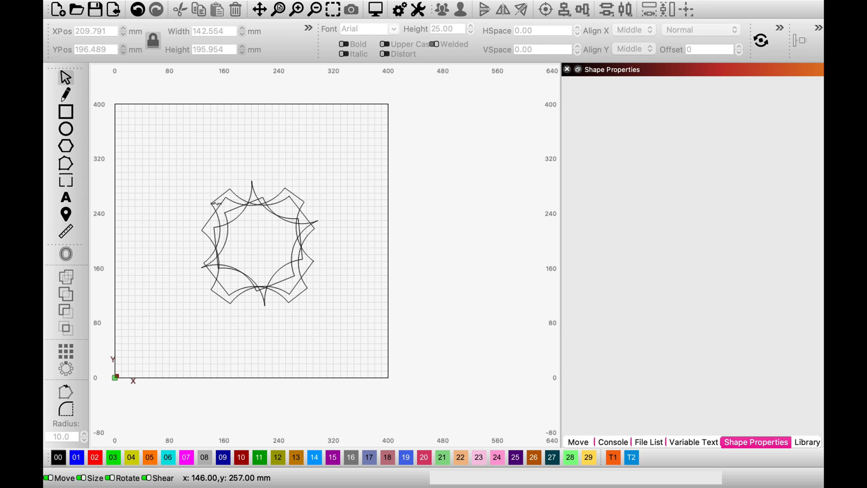
{"action": "left_click", "coordinate": [215, 202]}
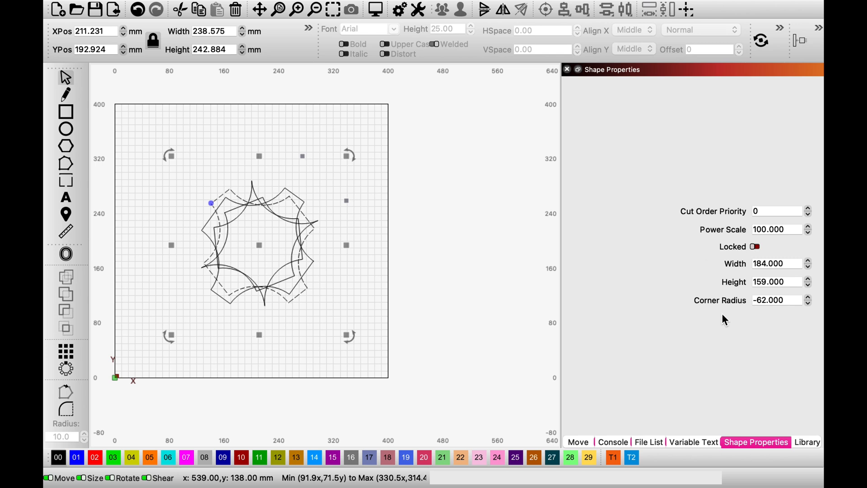
{"action": "left_click", "coordinate": [299, 345]}
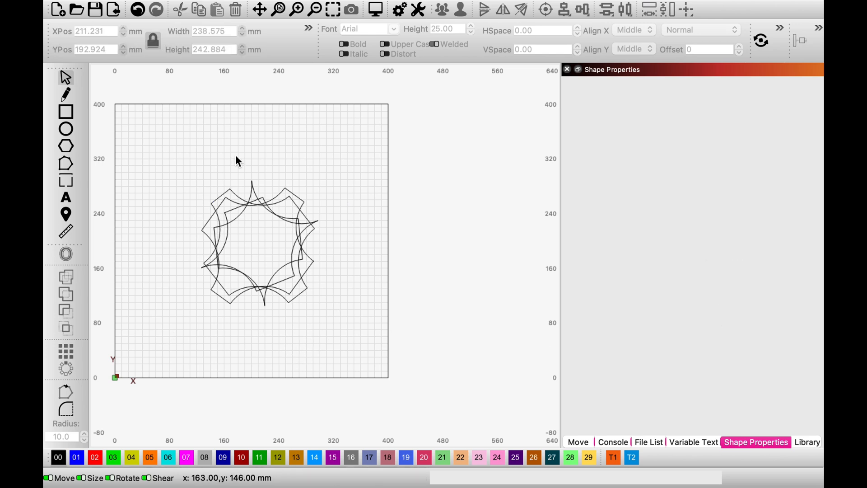
- Lock and unlock the narrow rectangle whose curved corners form vertical spikes, and delete it
{"action": "left_click", "coordinate": [233, 222]}
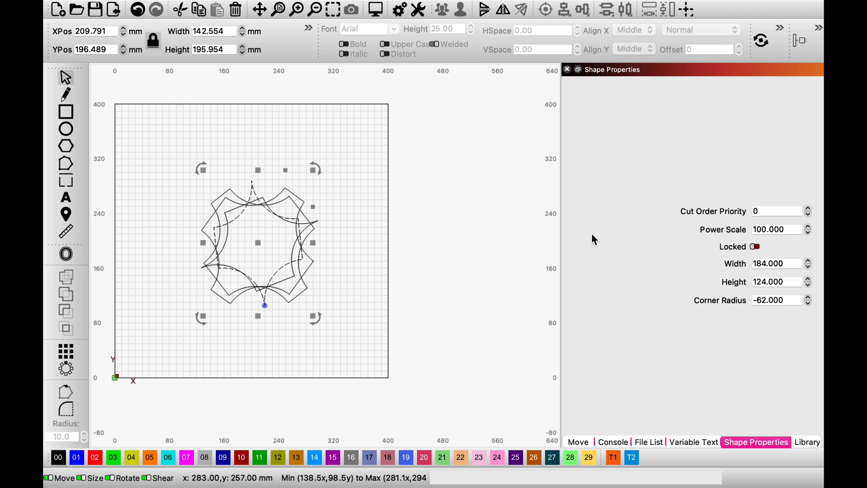
{"action": "left_click", "coordinate": [756, 247]}
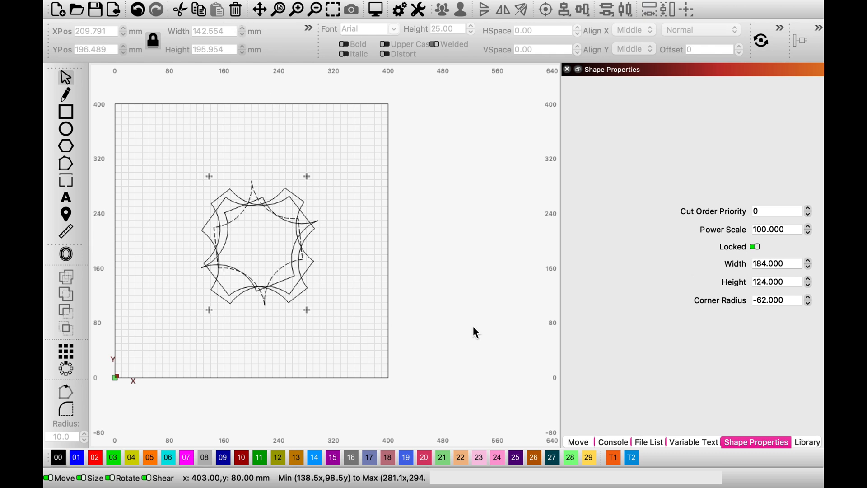
{"action": "left_click", "coordinate": [757, 249]}
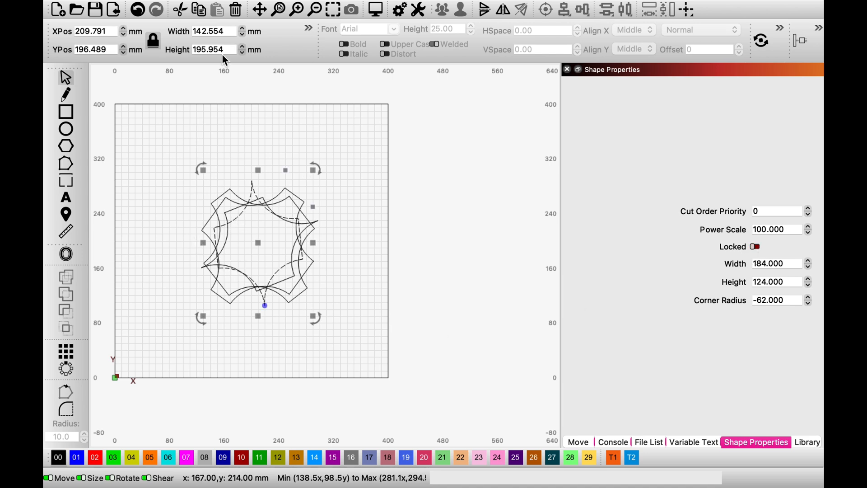
{"action": "left_click", "coordinate": [237, 11]}
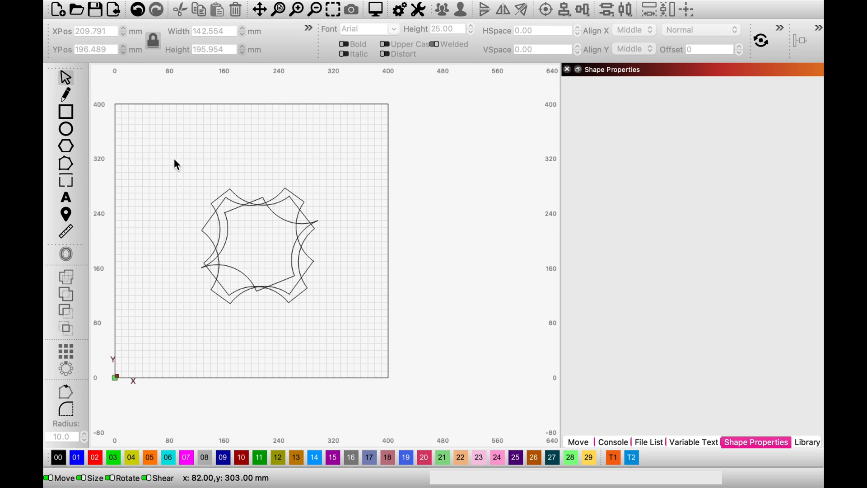
- Select all remaining arrayed rectangles and delete them to clear the workspace
{"action": "left_click", "coordinate": [204, 194]}
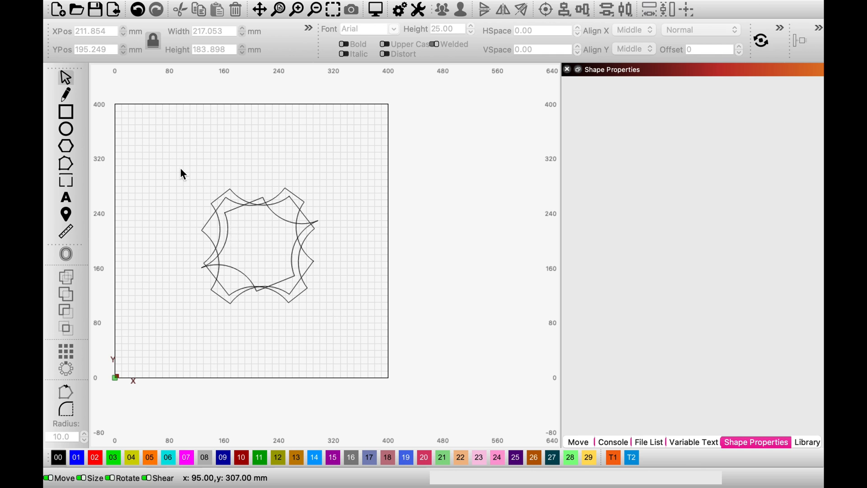
{"action": "left_click_drag", "start_coordinate": [180, 167], "coordinate": [340, 334]}
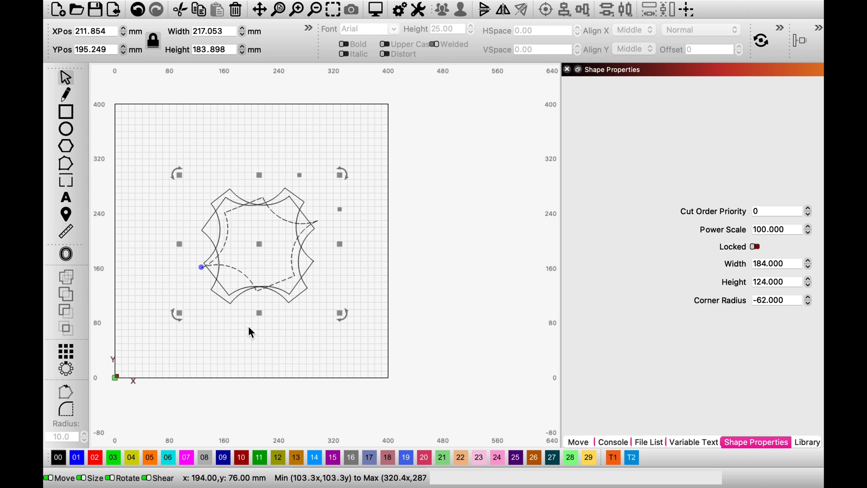
{"action": "left_click_drag", "start_coordinate": [201, 267], "coordinate": [217, 200]}
{"action": "left_click", "coordinate": [147, 210]}
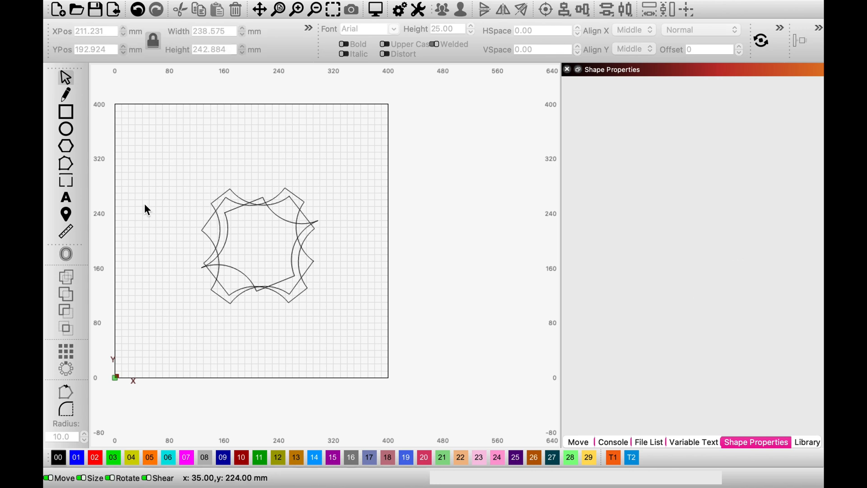
{"action": "left_click_drag", "start_coordinate": [153, 149], "coordinate": [366, 349]}
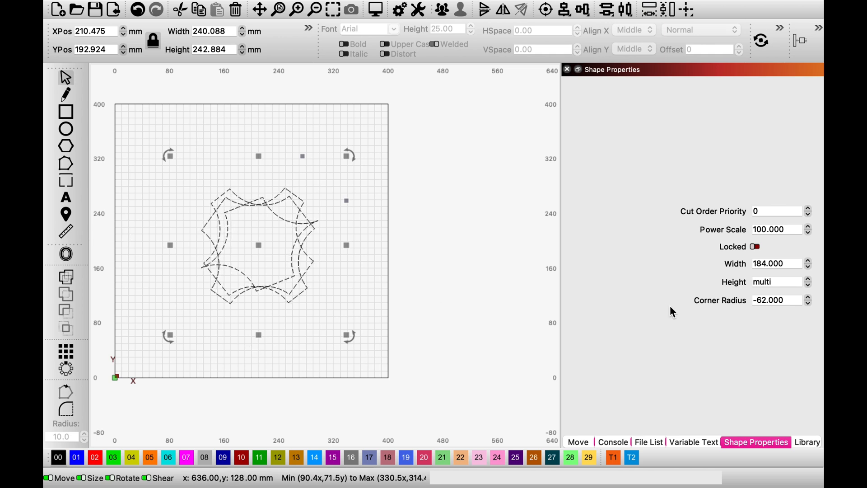
{"action": "left_click", "coordinate": [235, 11]}
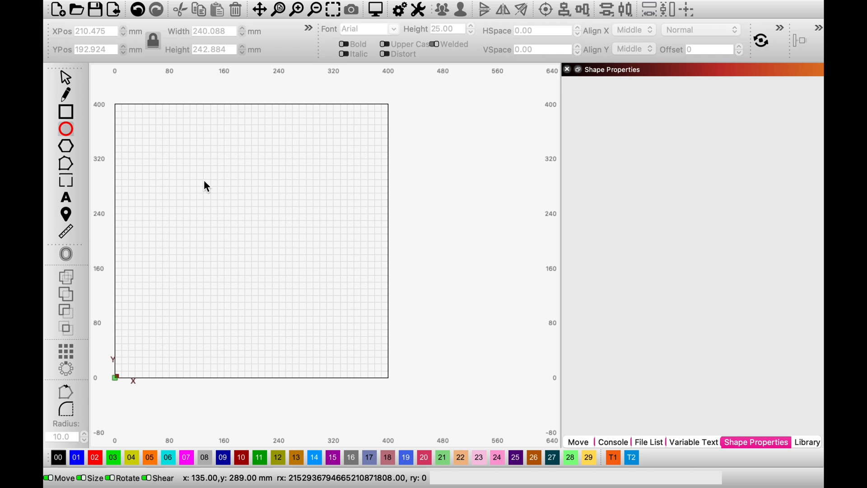
- Draw a vertical ellipse about 68 by 190 mm and make a circular array of it with 6 copies
{"action": "left_click_drag", "start_coordinate": [197, 180], "coordinate": [244, 309]}
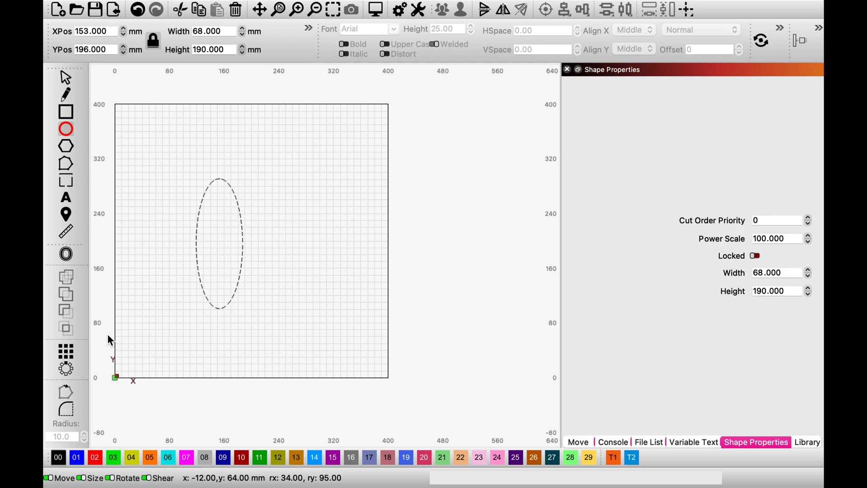
{"action": "left_click", "coordinate": [70, 370]}
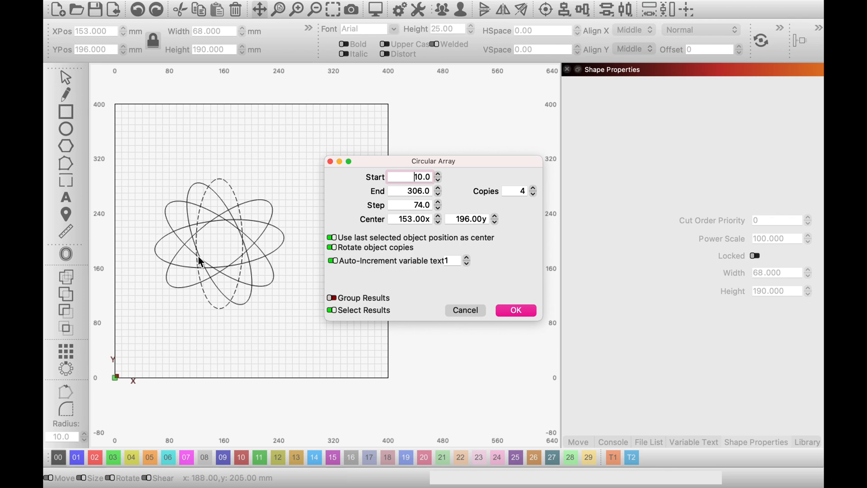
{"action": "left_click", "coordinate": [534, 188]}
{"action": "left_click", "coordinate": [534, 188]}
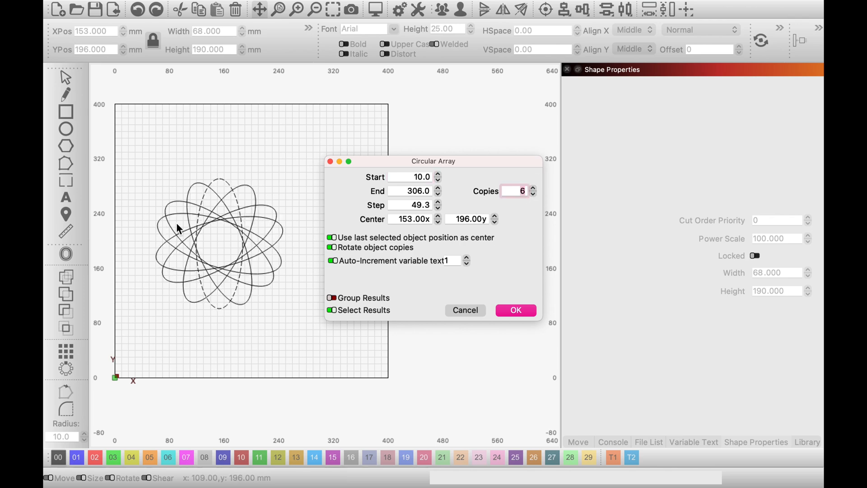
{"action": "left_click", "coordinate": [522, 310]}
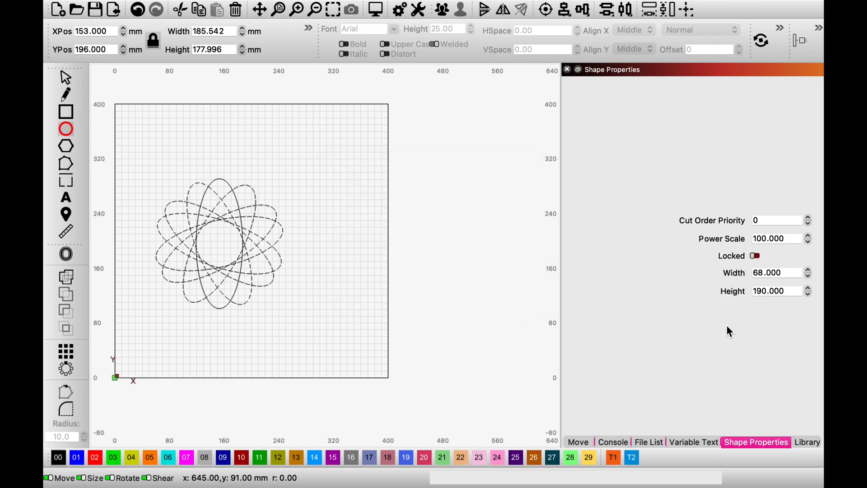
- Set the width of the selected ellipse copies to 117 mm in their shape properties
{"action": "left_click", "coordinate": [809, 270]}
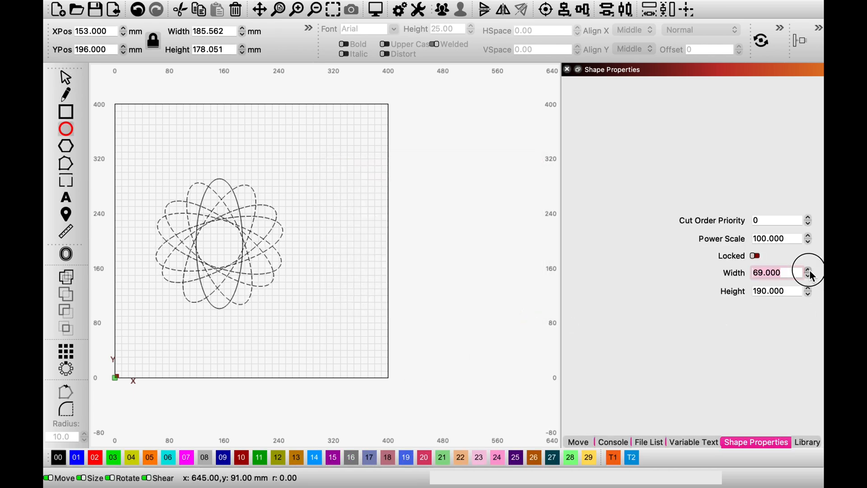
{"action": "left_click", "coordinate": [808, 270]}
{"action": "double_click", "coordinate": [808, 271]}
{"action": "triple_click", "coordinate": [809, 270]}
{"action": "double_click", "coordinate": [809, 270]}
{"action": "triple_click", "coordinate": [809, 270]}
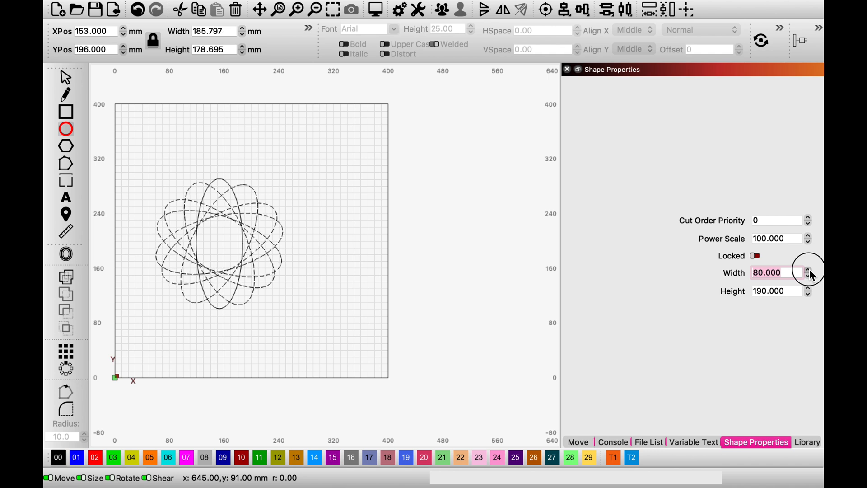
{"action": "triple_click", "coordinate": [809, 270]}
{"action": "double_click", "coordinate": [808, 271]}
{"action": "double_click", "coordinate": [809, 270]}
{"action": "triple_click", "coordinate": [809, 270]}
{"action": "triple_click", "coordinate": [808, 270]}
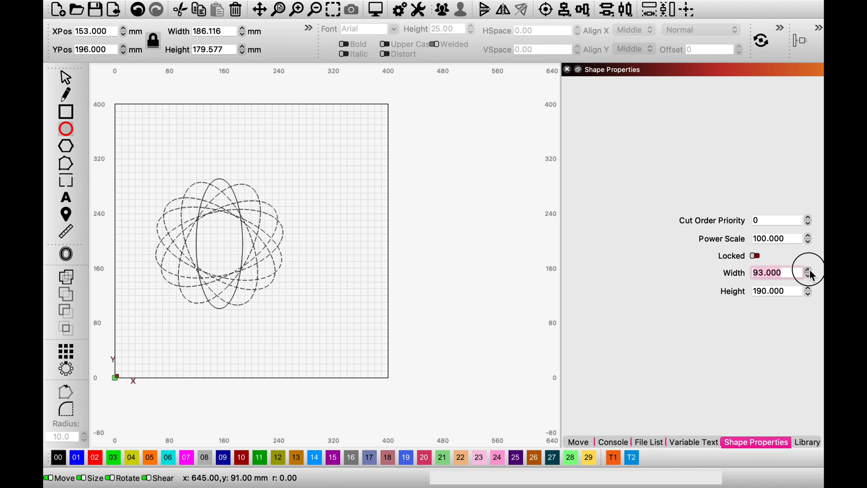
{"action": "triple_click", "coordinate": [808, 270]}
{"action": "triple_click", "coordinate": [808, 270]}
{"action": "triple_click", "coordinate": [809, 270]}
{"action": "triple_click", "coordinate": [809, 270]}
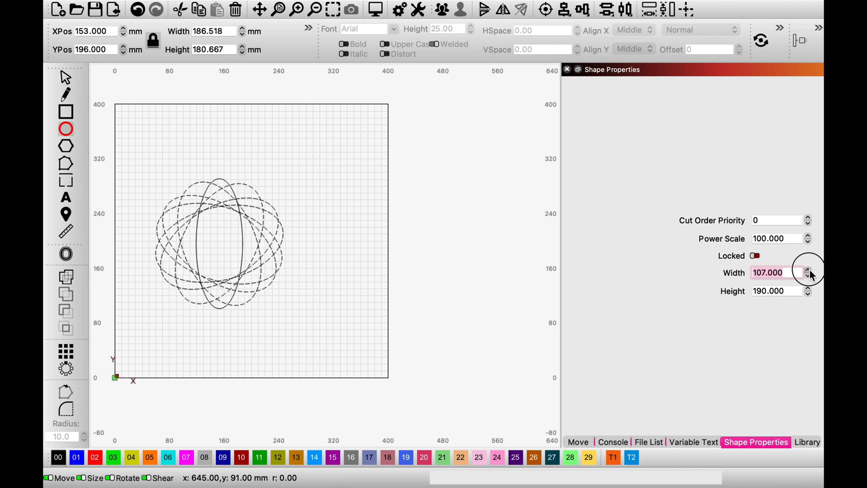
{"action": "triple_click", "coordinate": [809, 270]}
{"action": "triple_click", "coordinate": [809, 270]}
{"action": "triple_click", "coordinate": [809, 270]}
{"action": "left_click", "coordinate": [809, 270]}
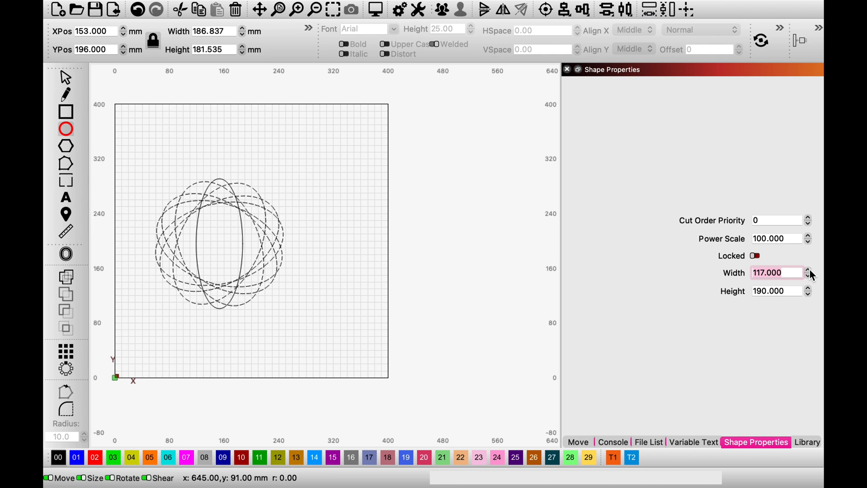
- Reduce the height of the selected ellipse copies to 159 mm
{"action": "left_click", "coordinate": [810, 295]}
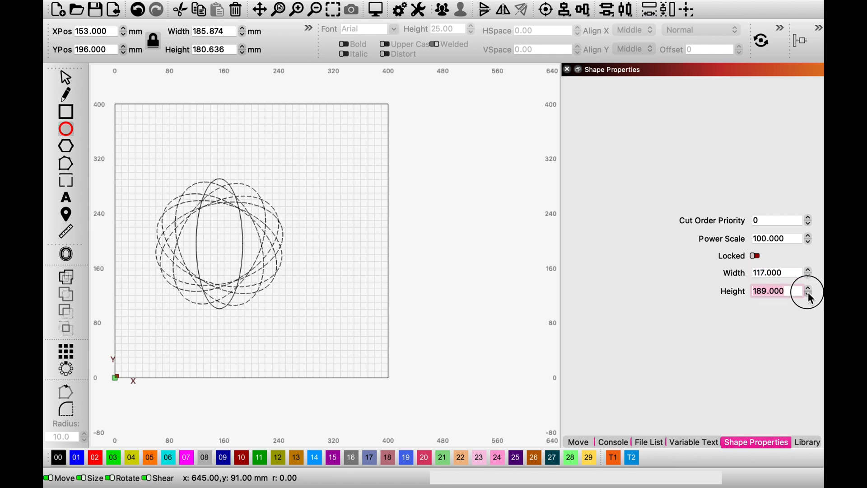
{"action": "double_click", "coordinate": [809, 295]}
{"action": "triple_click", "coordinate": [809, 295]}
{"action": "triple_click", "coordinate": [809, 295]}
{"action": "triple_click", "coordinate": [809, 295]}
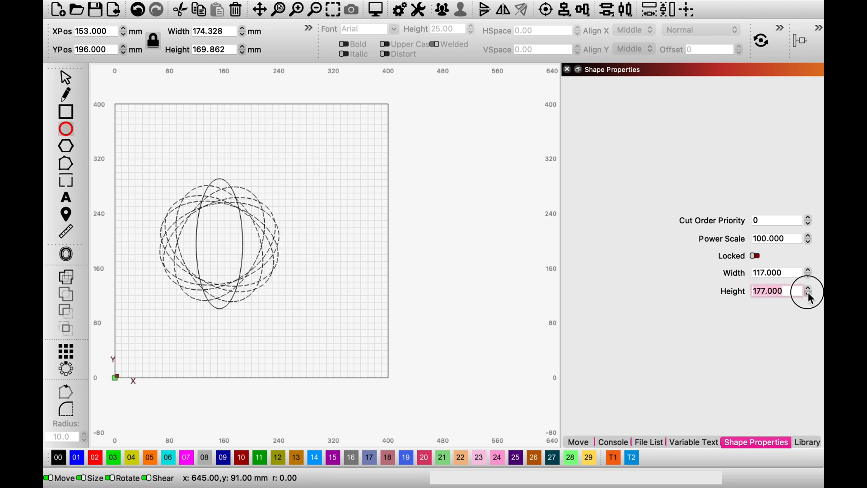
{"action": "triple_click", "coordinate": [809, 295]}
{"action": "triple_click", "coordinate": [809, 295]}
{"action": "triple_click", "coordinate": [809, 295]}
{"action": "triple_click", "coordinate": [809, 295]}
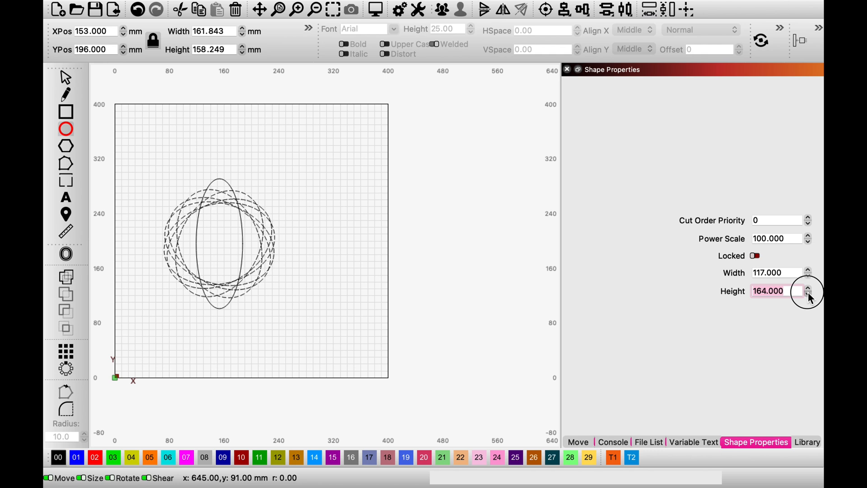
{"action": "triple_click", "coordinate": [809, 295]}
{"action": "left_click", "coordinate": [810, 295]}
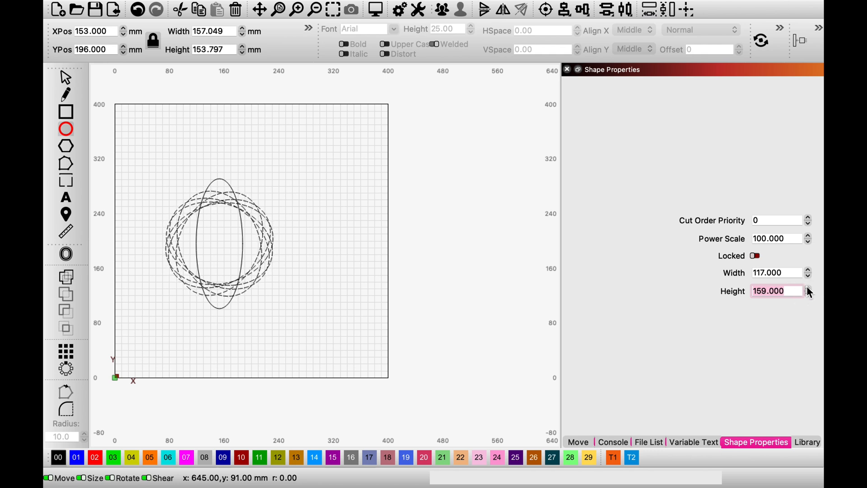
- Increase the height of the selected ellipse copies to 202 mm
{"action": "left_click", "coordinate": [808, 288]}
{"action": "triple_click", "coordinate": [807, 288]}
{"action": "triple_click", "coordinate": [808, 287]}
{"action": "triple_click", "coordinate": [807, 287]}
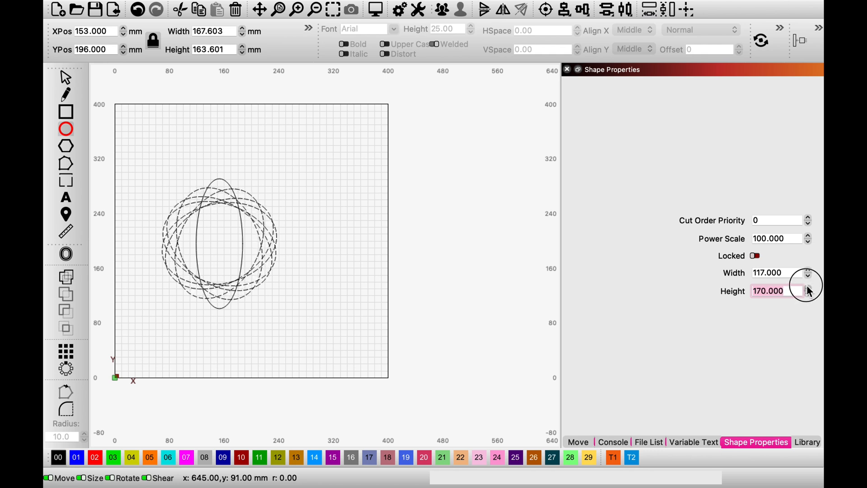
{"action": "triple_click", "coordinate": [808, 287]}
{"action": "triple_click", "coordinate": [808, 287]}
{"action": "triple_click", "coordinate": [808, 287]}
{"action": "triple_click", "coordinate": [808, 287]}
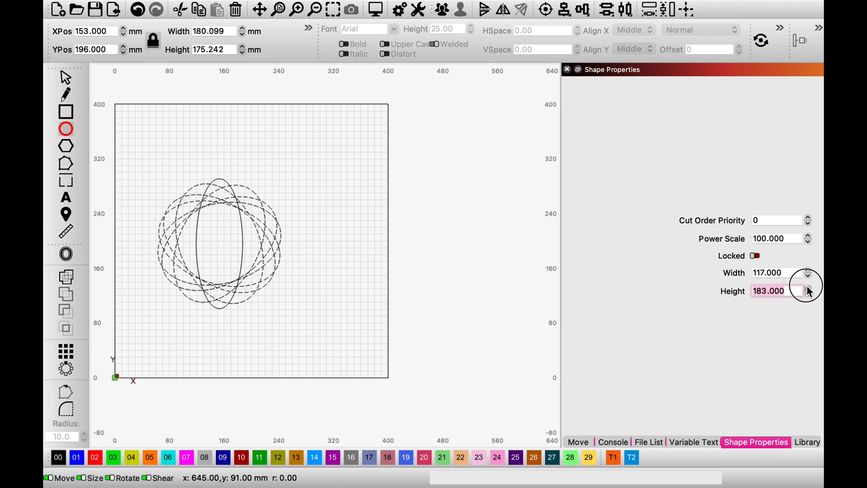
{"action": "triple_click", "coordinate": [808, 288]}
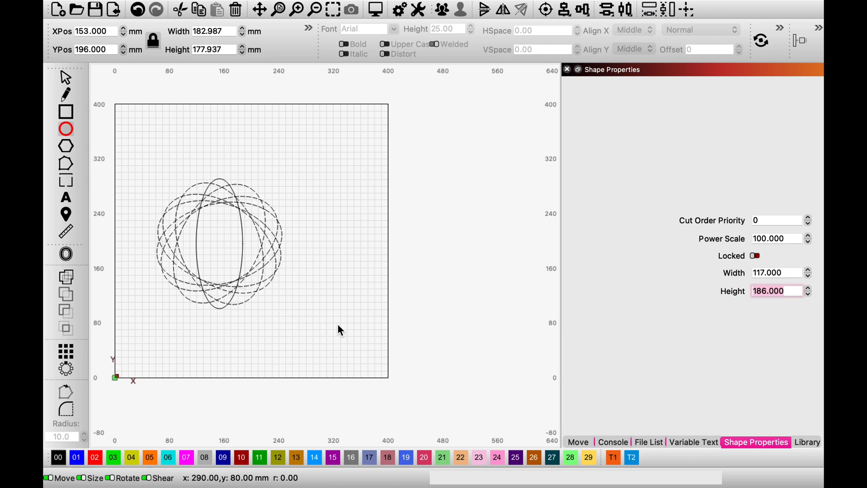
{"action": "left_click", "coordinate": [808, 288]}
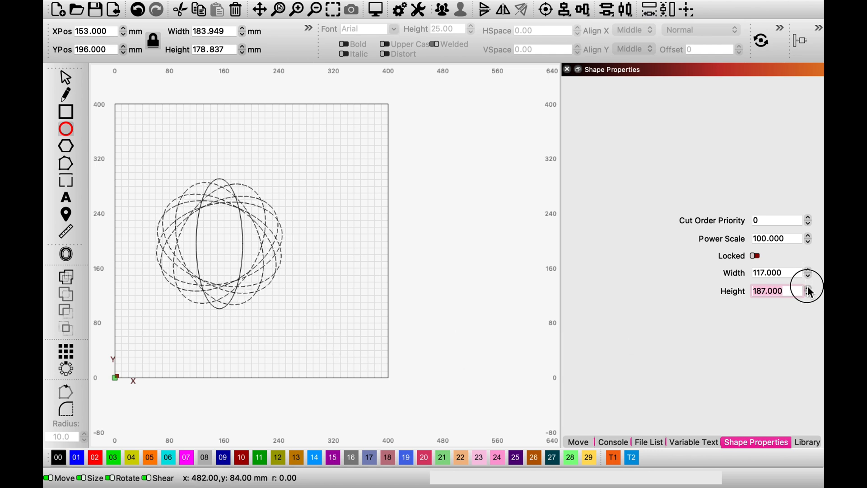
{"action": "double_click", "coordinate": [808, 287]}
{"action": "triple_click", "coordinate": [808, 287]}
{"action": "triple_click", "coordinate": [808, 287]}
{"action": "triple_click", "coordinate": [808, 287]}
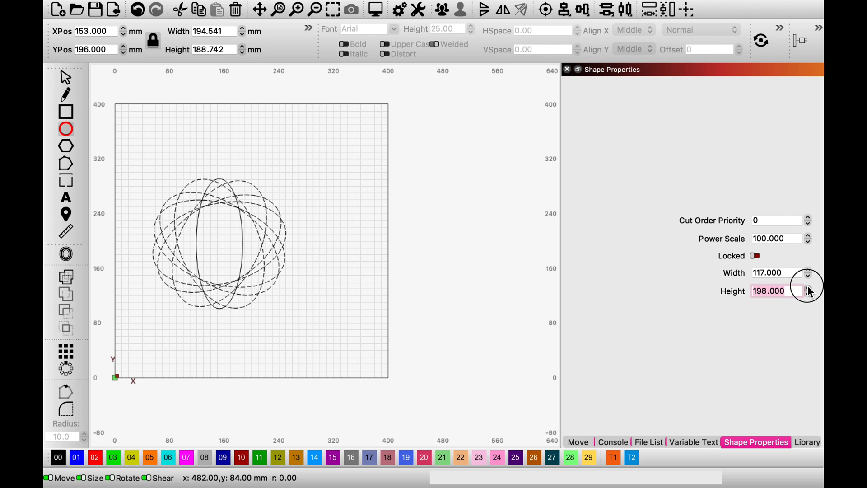
{"action": "triple_click", "coordinate": [808, 288]}
{"action": "left_click", "coordinate": [807, 287]}
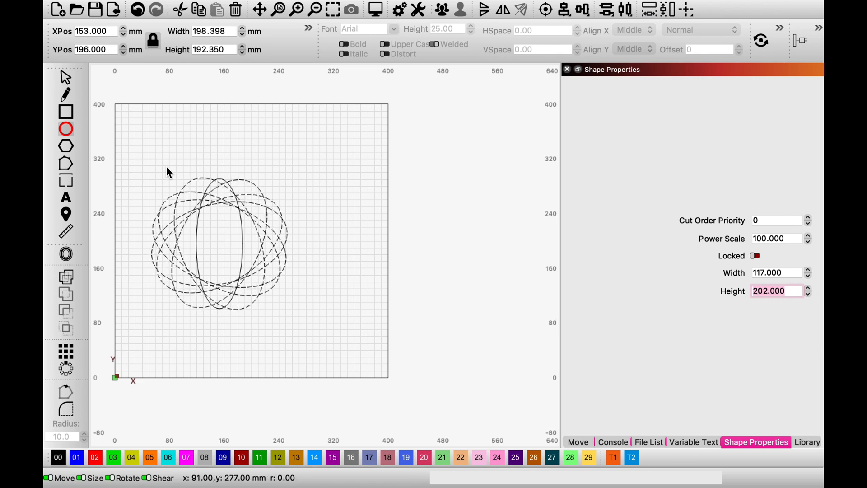
- Select only the original narrow vertical ellipse in the middle of the pattern and delete it
{"action": "left_click", "coordinate": [143, 170]}
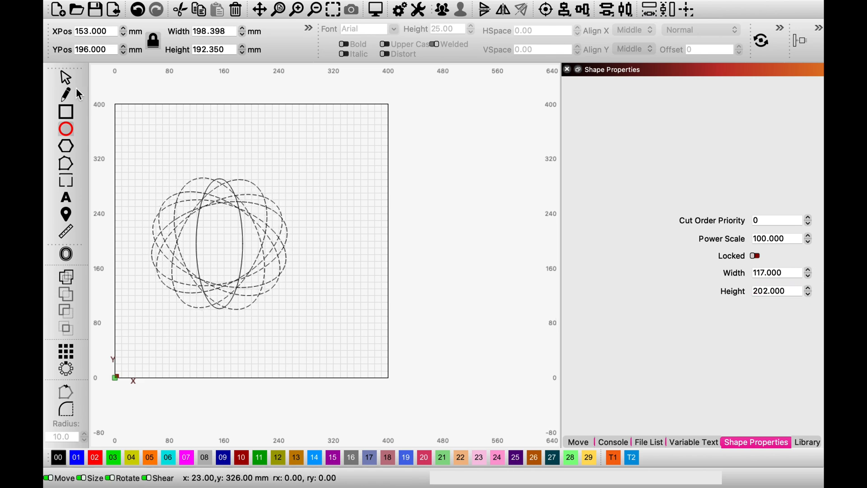
{"action": "left_click", "coordinate": [66, 78]}
{"action": "key", "text": "ctrl+a"}
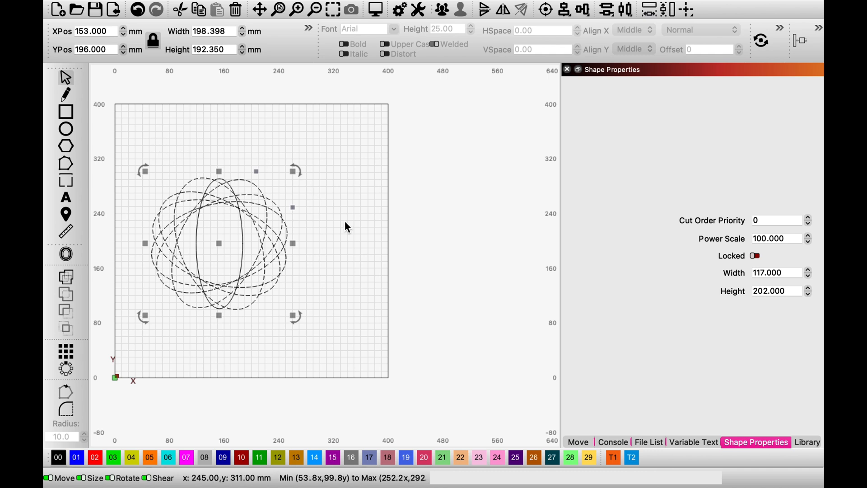
{"action": "left_click", "coordinate": [243, 232]}
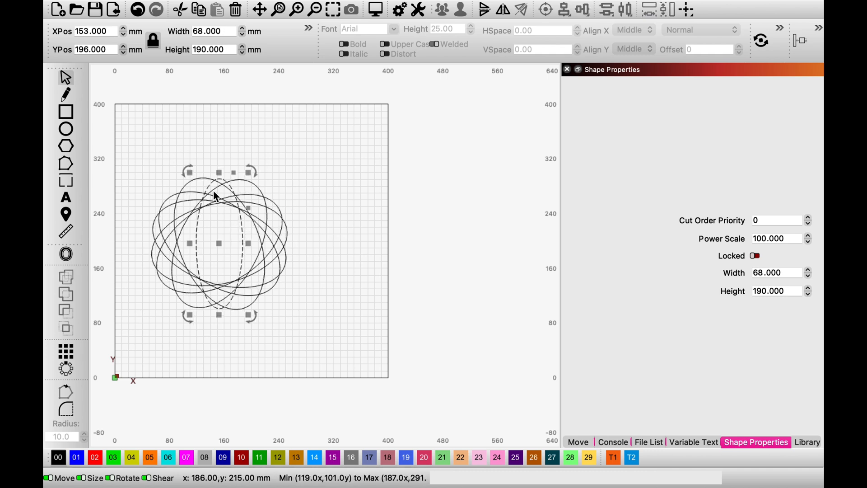
{"action": "left_click", "coordinate": [236, 10]}
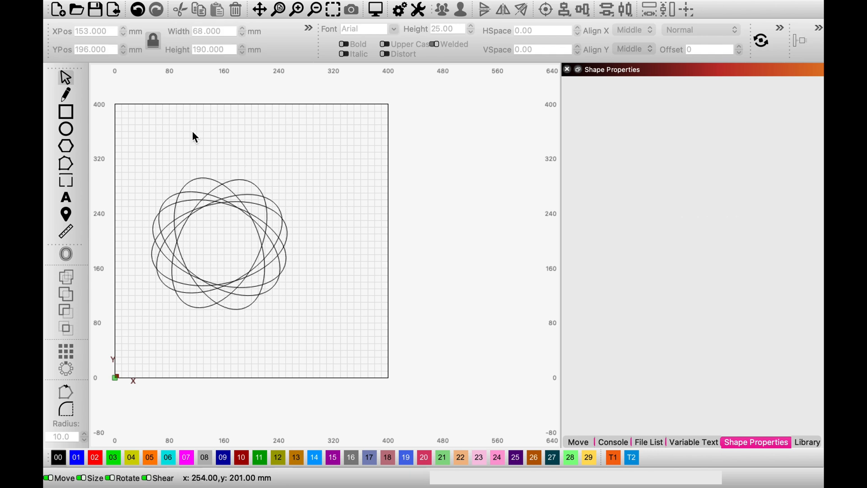
- Select all the remaining arrayed ellipses and set their width to 141 mm
{"action": "left_click_drag", "start_coordinate": [143, 159], "coordinate": [314, 316]}
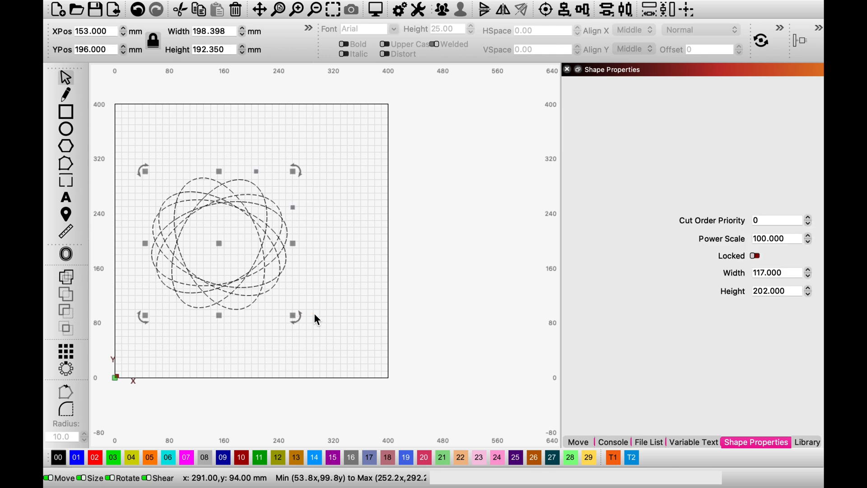
{"action": "left_click", "coordinate": [809, 270]}
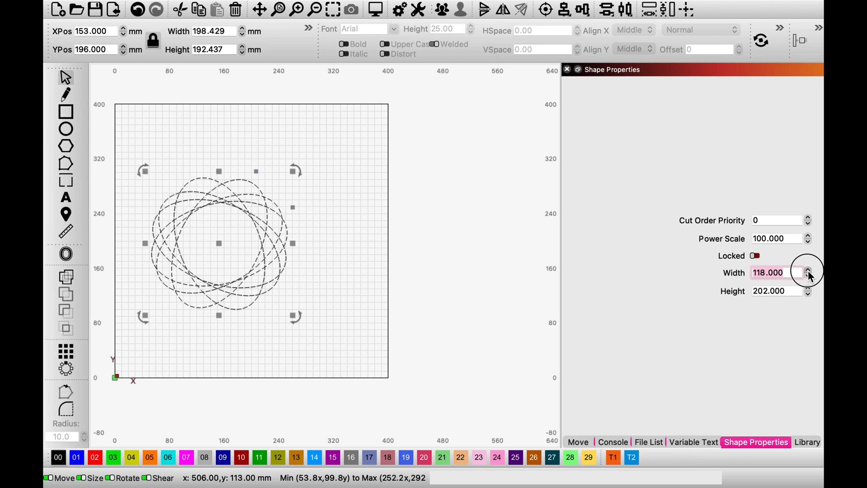
{"action": "left_click_drag", "start_coordinate": [809, 272], "coordinate": [809, 272]}
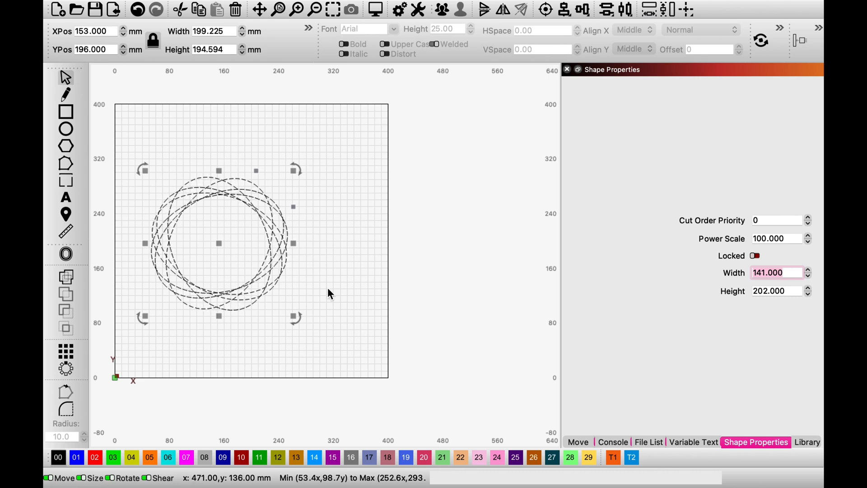
- Create a circular array of the selected ellipses with the number of copies set to 1
{"action": "left_click", "coordinate": [66, 370]}
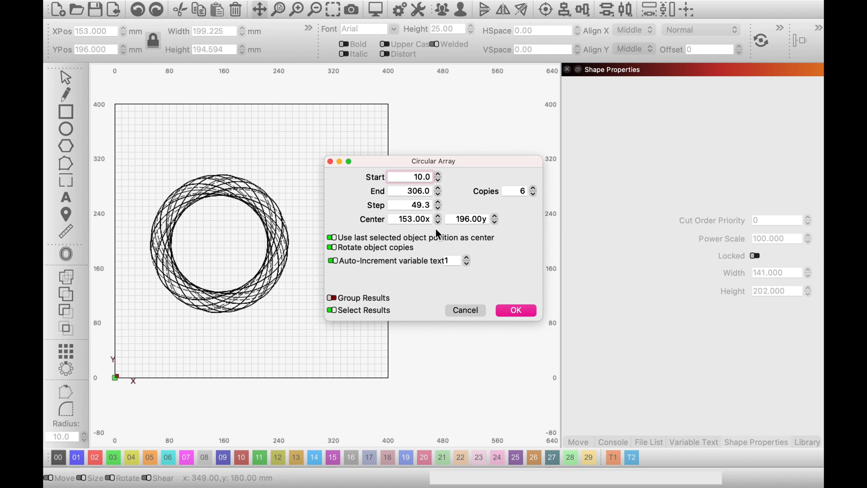
{"action": "left_click", "coordinate": [534, 195]}
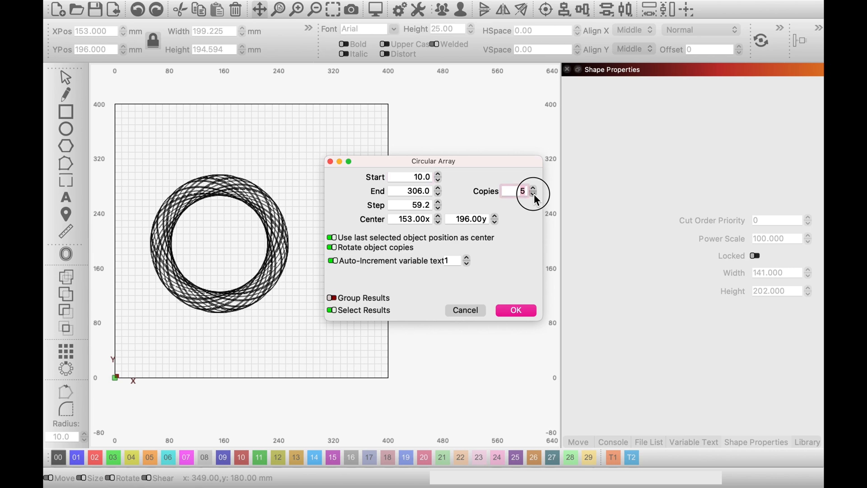
{"action": "left_click", "coordinate": [535, 194]}
{"action": "left_click", "coordinate": [534, 195]}
{"action": "left_click", "coordinate": [534, 194]}
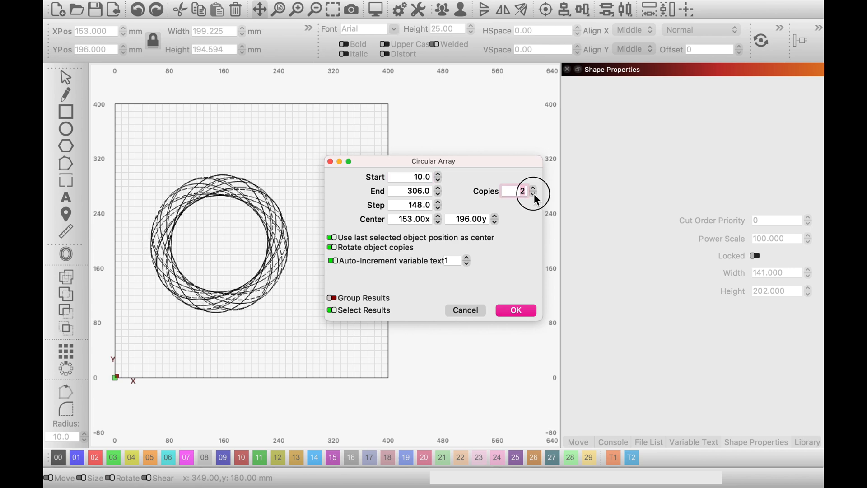
{"action": "left_click", "coordinate": [534, 193]}
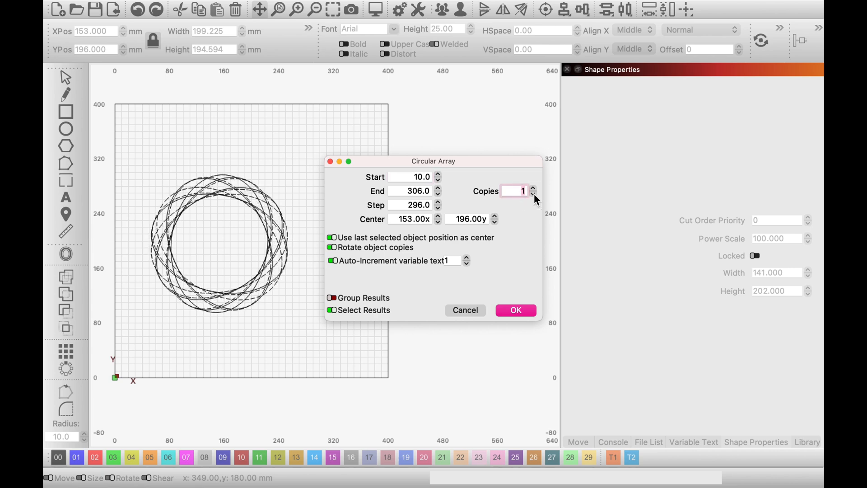
{"action": "left_click", "coordinate": [534, 195]}
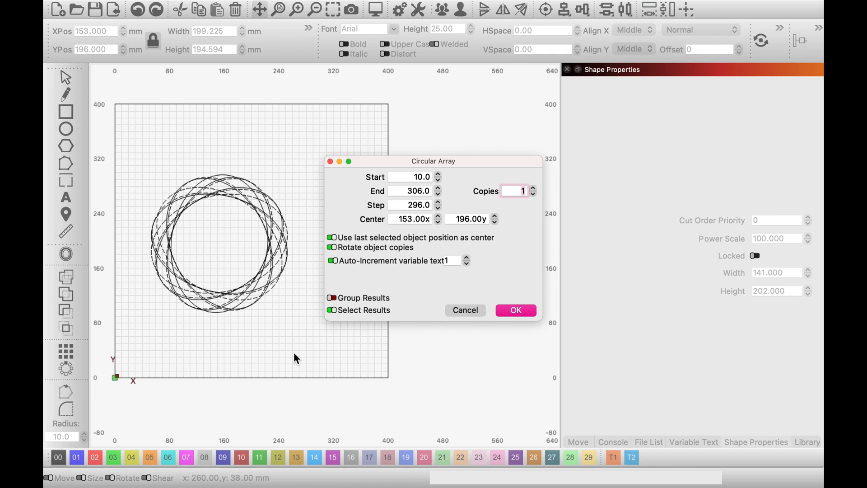
{"action": "left_click", "coordinate": [524, 312]}
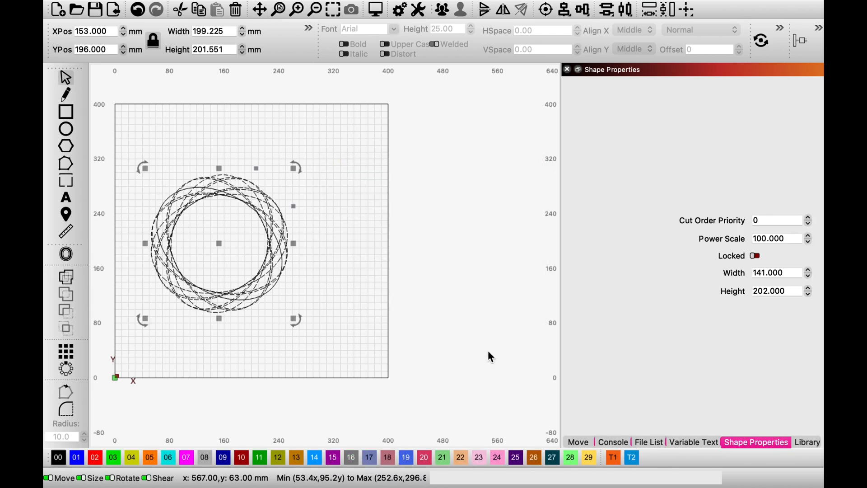
- Move the selected ellipse pattern to the page center and assign it to the blue layer 01
{"action": "left_click", "coordinate": [689, 14]}
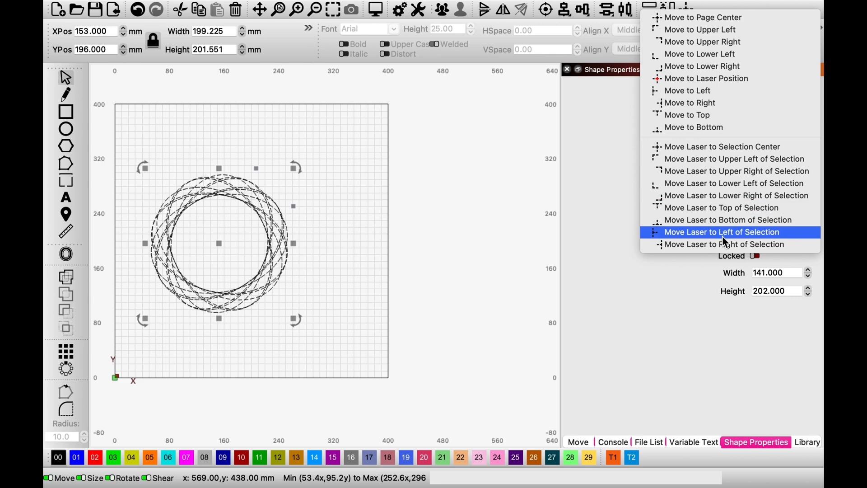
{"action": "left_click", "coordinate": [695, 17]}
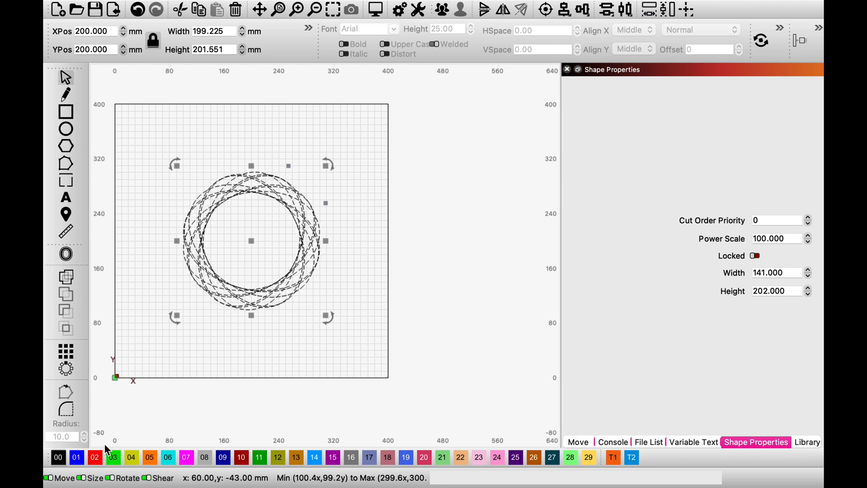
{"action": "left_click", "coordinate": [76, 461]}
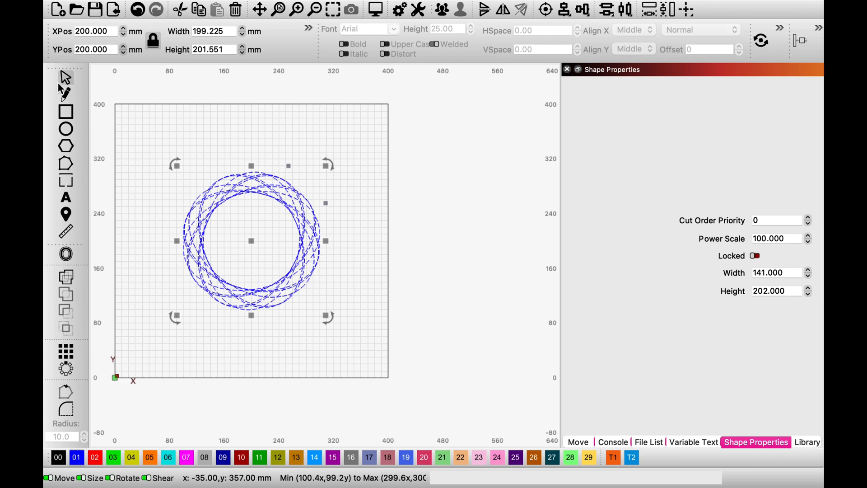
- Deselect the ellipse pattern and look through the file list, machine move, console, material library and variable text settings
{"action": "left_click", "coordinate": [145, 128]}
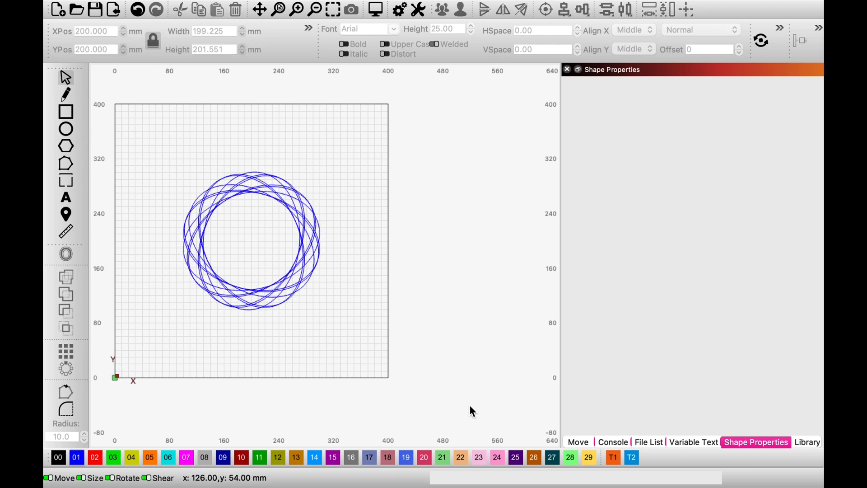
{"action": "left_click", "coordinate": [660, 441]}
{"action": "left_click", "coordinate": [694, 443]}
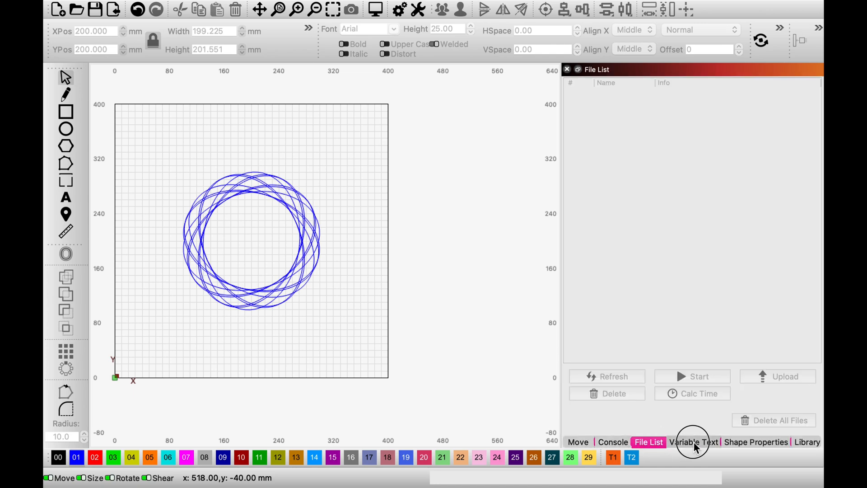
{"action": "left_click", "coordinate": [579, 443]}
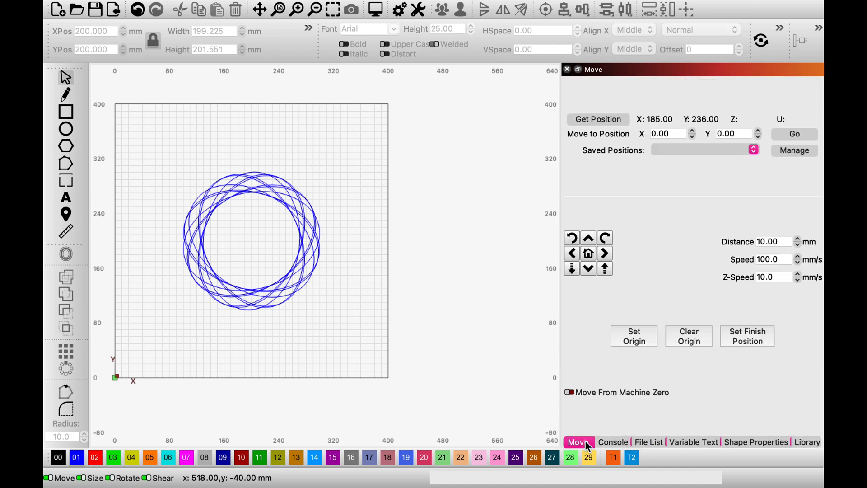
{"action": "left_click", "coordinate": [617, 442]}
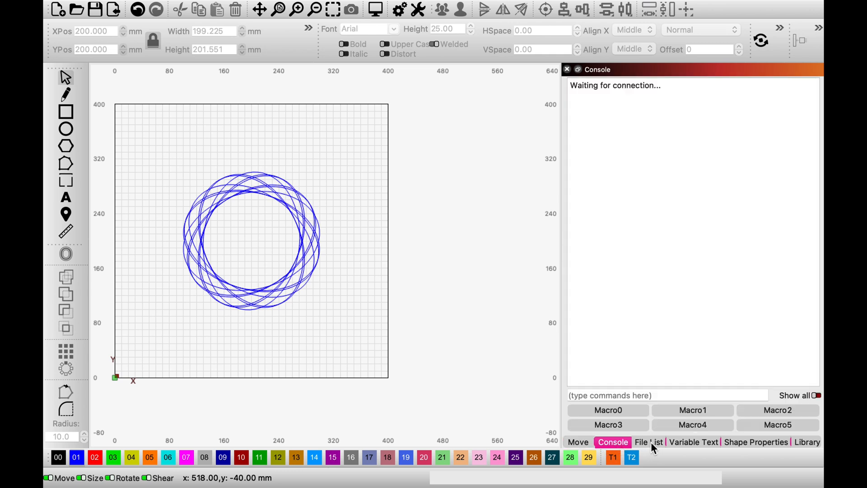
{"action": "left_click", "coordinate": [818, 447]}
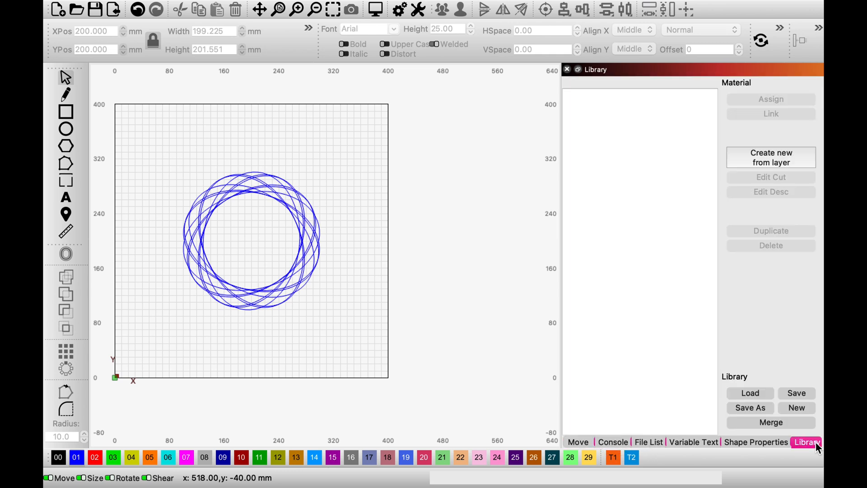
{"action": "left_click", "coordinate": [762, 442]}
{"action": "left_click", "coordinate": [703, 441]}
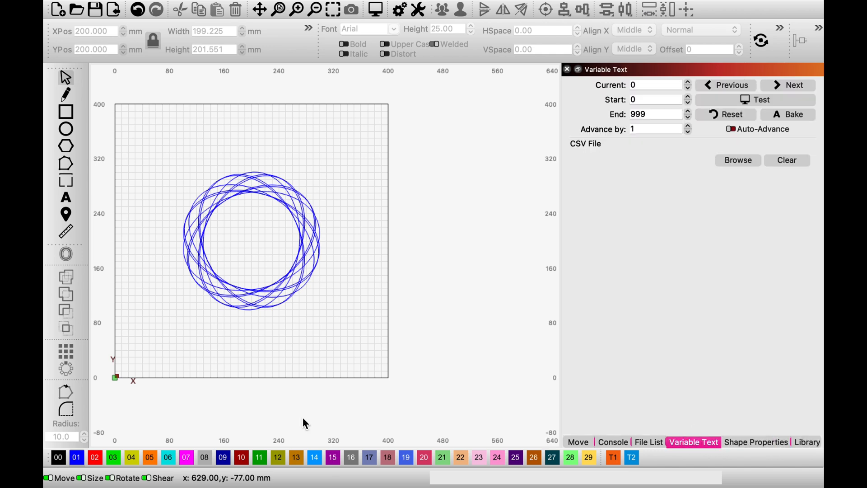
- Add the Cuts / Layers settings and the Arrange (long) tools to the workspace and bring the layer list forward
{"action": "right_click", "coordinate": [63, 393]}
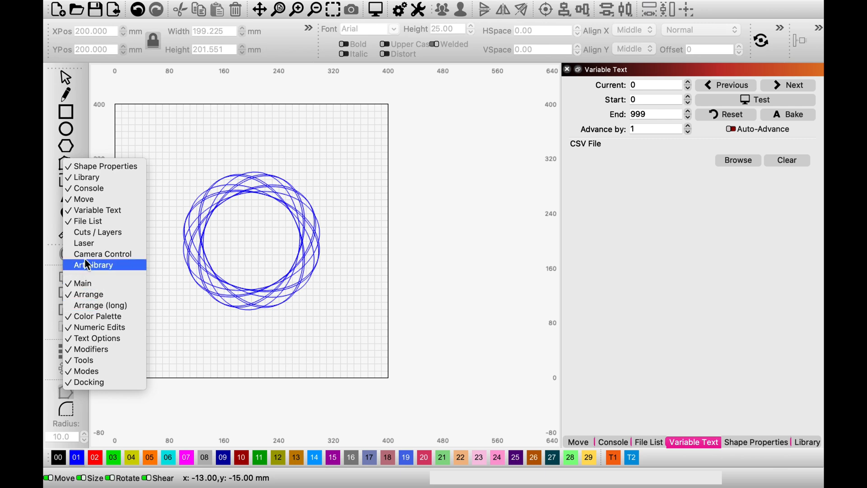
{"action": "left_click", "coordinate": [71, 232]}
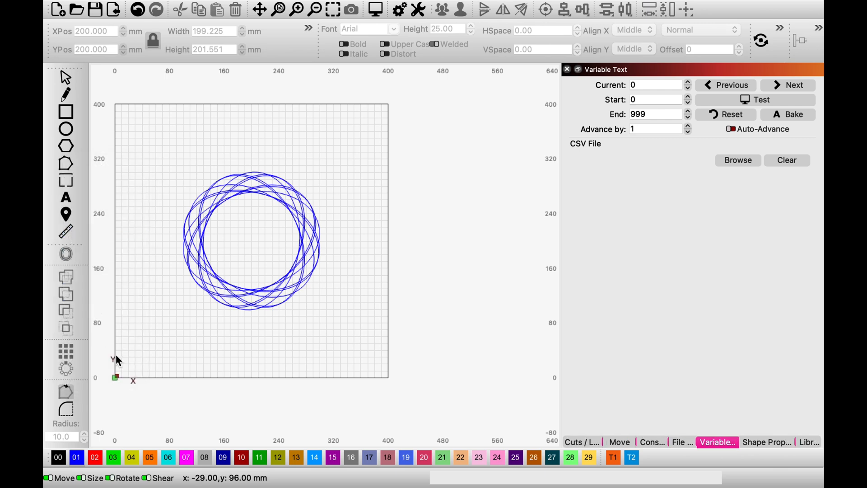
{"action": "left_click", "coordinate": [585, 442]}
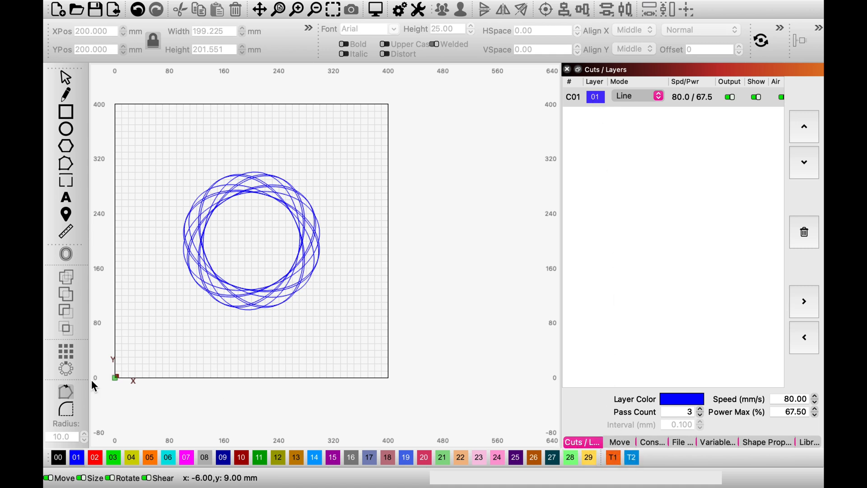
{"action": "right_click", "coordinate": [66, 391]}
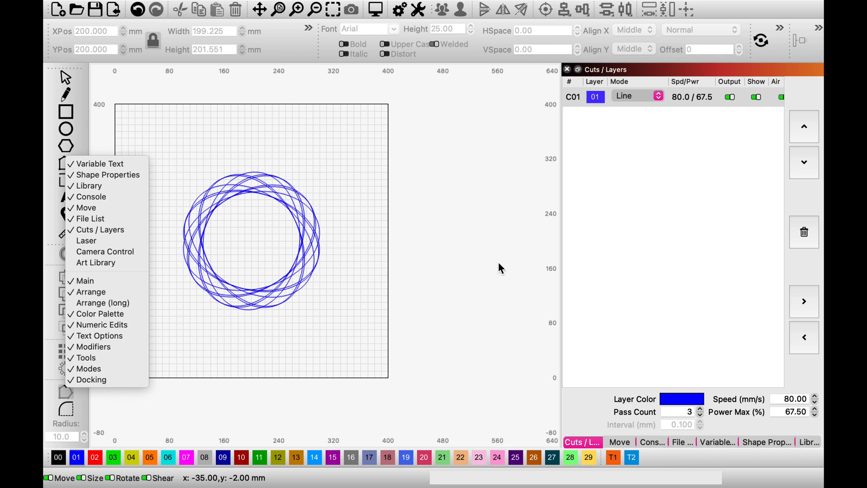
{"action": "left_click", "coordinate": [353, 123]}
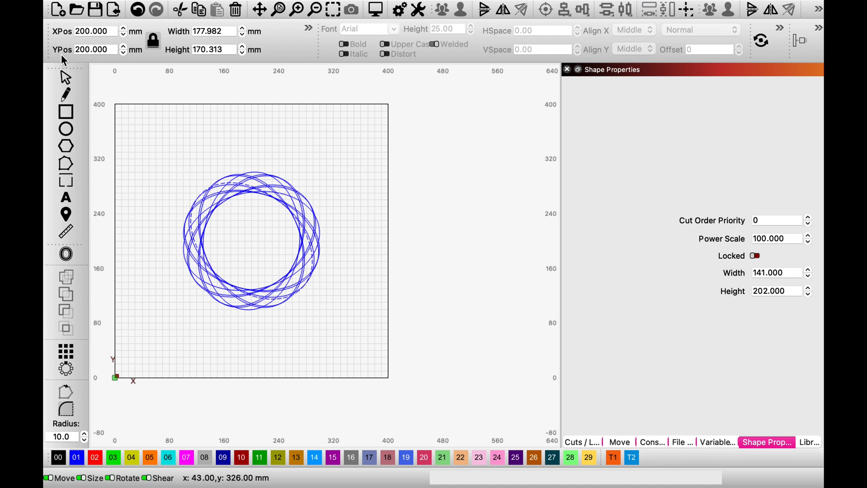
- Select the whole ellipse pattern and delete it from the page
{"action": "left_click", "coordinate": [66, 79]}
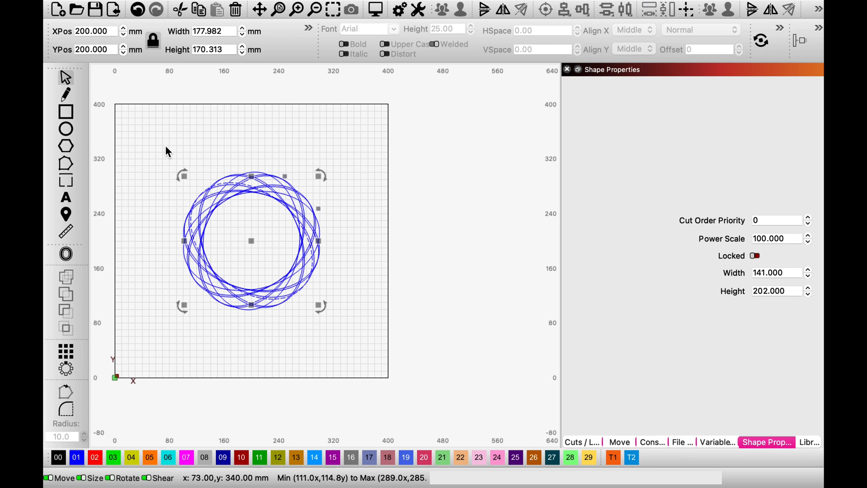
{"action": "left_click_drag", "start_coordinate": [166, 146], "coordinate": [351, 325]}
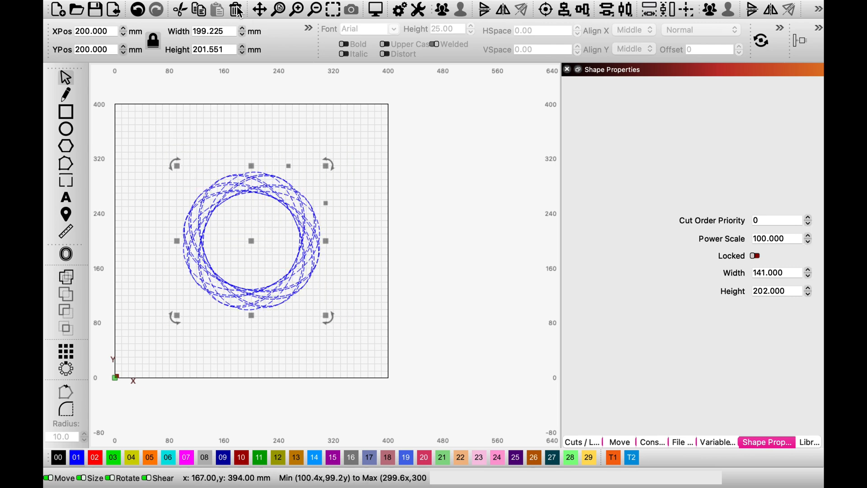
{"action": "key", "text": "Delete"}
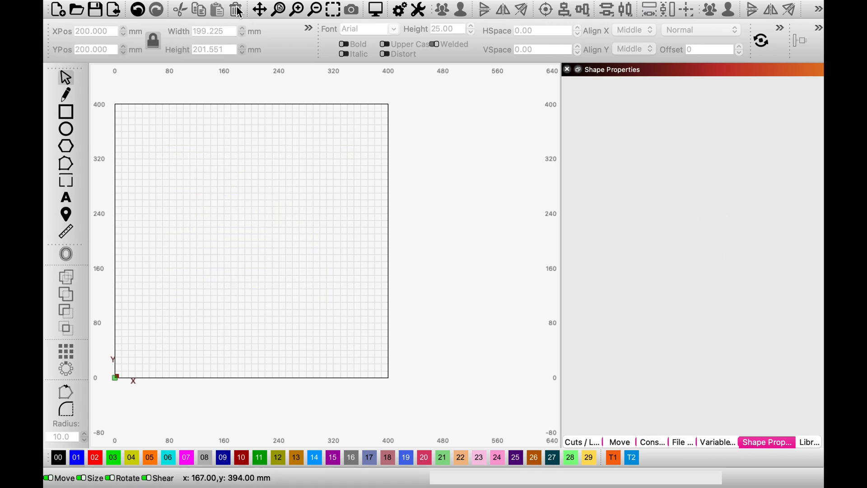
- Draw a hexagon about 188 mm wide and 177 mm high near the middle of the page
{"action": "left_click", "coordinate": [68, 148]}
{"action": "left_click_drag", "start_coordinate": [198, 197], "coordinate": [327, 318]}
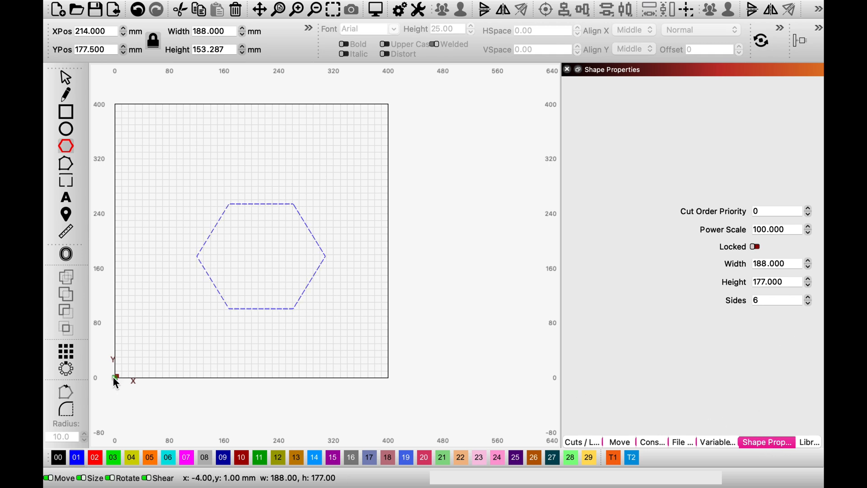
{"action": "right_click", "coordinate": [68, 371]}
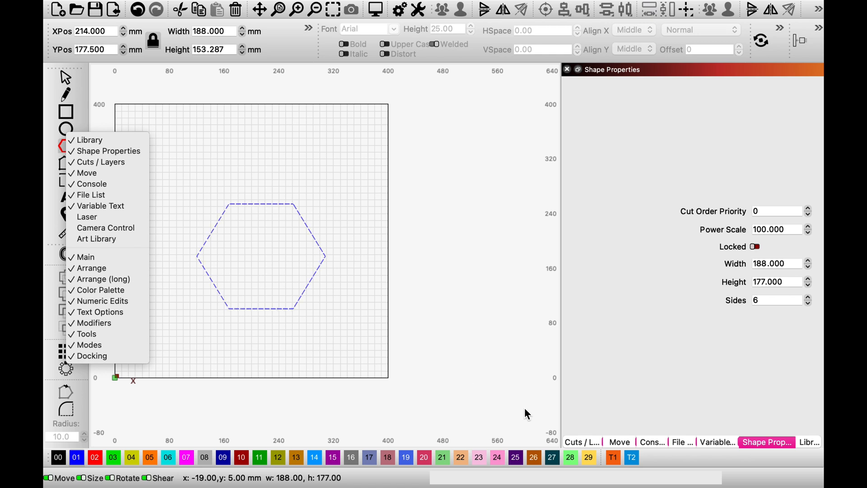
{"action": "left_click", "coordinate": [675, 412]}
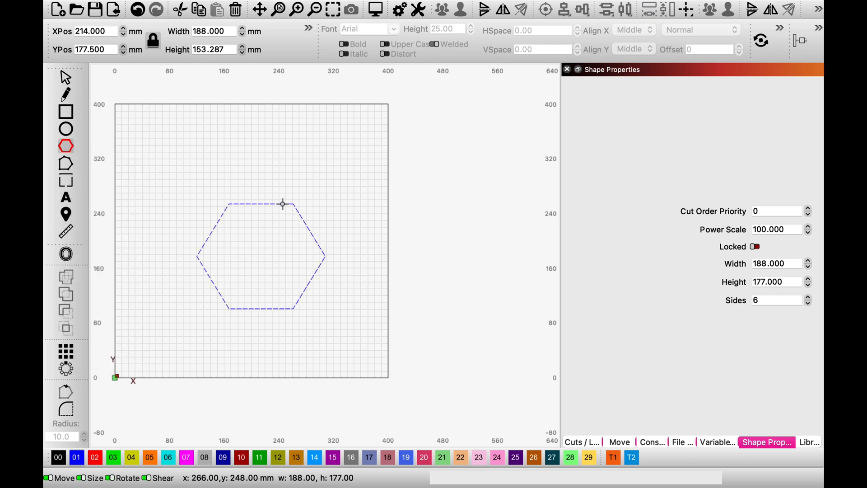
- Turn the hexagon into a triangle by setting its number of sides to 3
{"action": "left_click", "coordinate": [809, 303]}
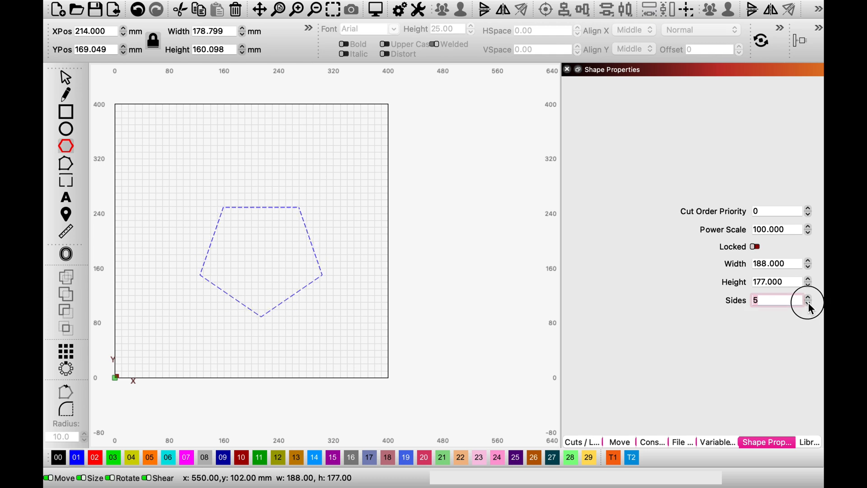
{"action": "left_click", "coordinate": [809, 303]}
{"action": "left_click", "coordinate": [809, 303]}
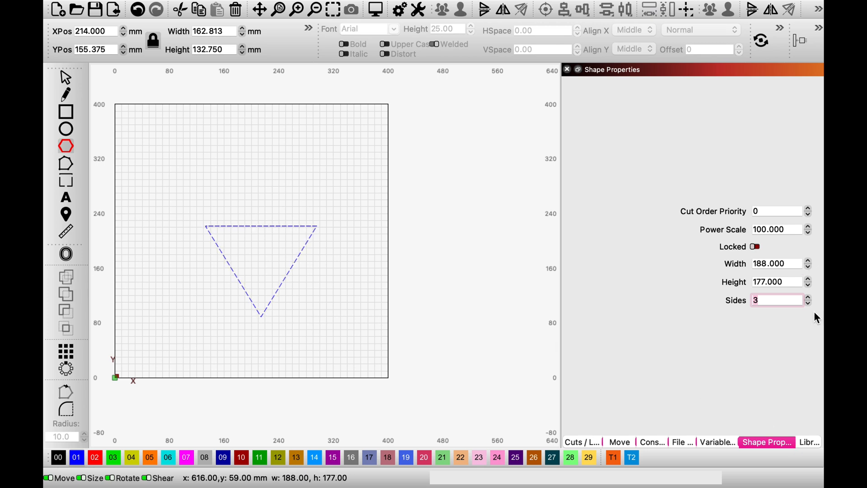
- Create a circular array of the triangle with the number of copies set to 7
{"action": "left_click", "coordinate": [68, 376]}
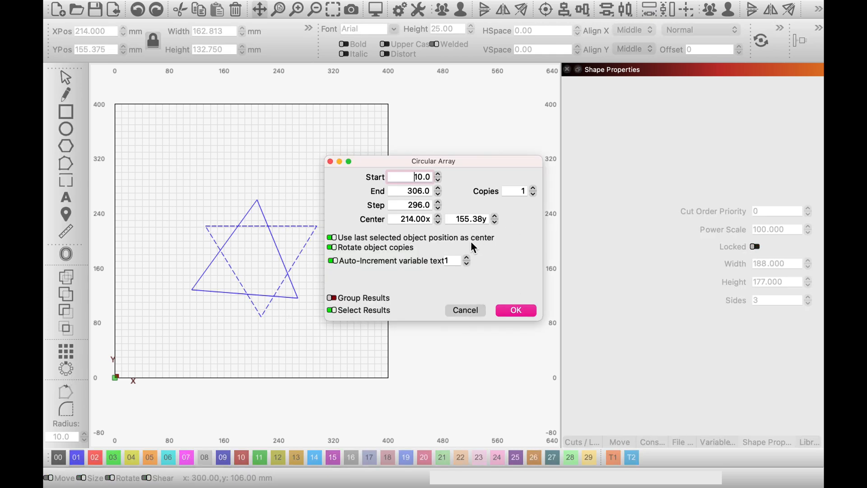
{"action": "left_click", "coordinate": [533, 188]}
{"action": "left_click", "coordinate": [533, 189]}
{"action": "left_click", "coordinate": [533, 189]}
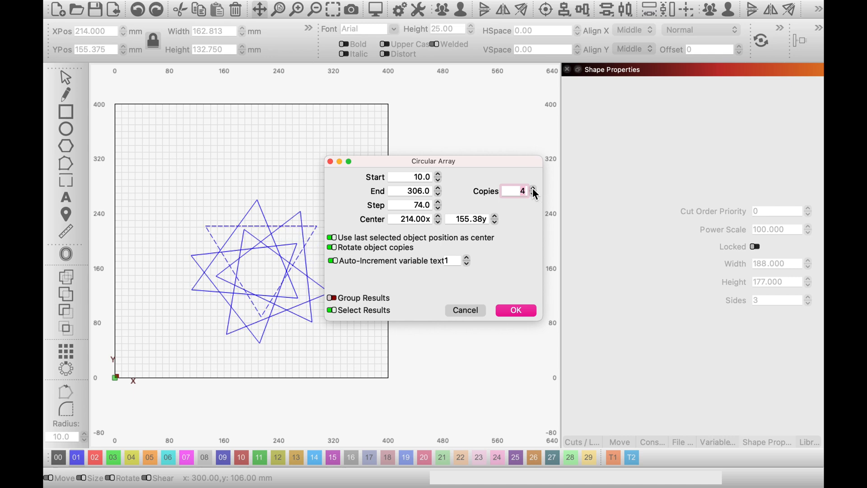
{"action": "left_click", "coordinate": [533, 189]}
{"action": "left_click", "coordinate": [533, 189]}
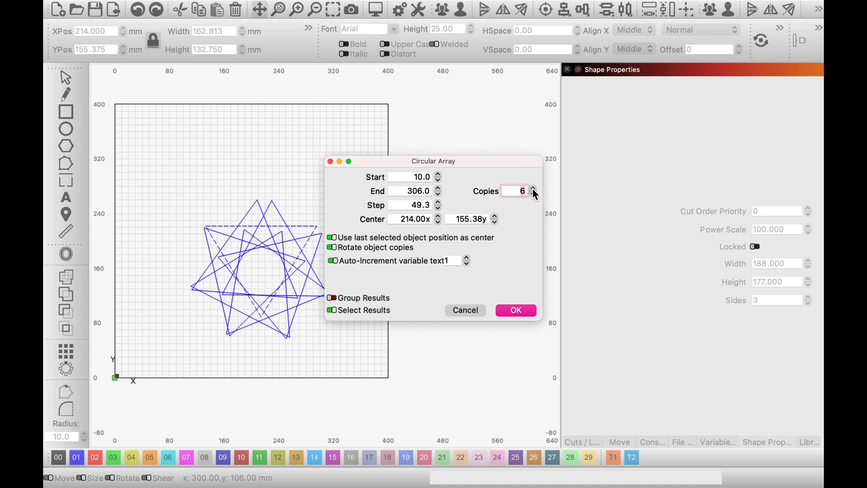
{"action": "left_click", "coordinate": [533, 189]}
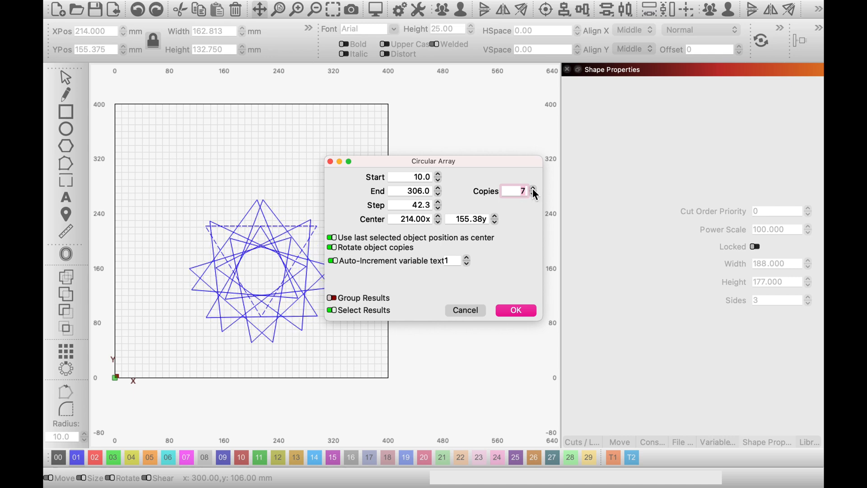
{"action": "left_click", "coordinate": [521, 311]}
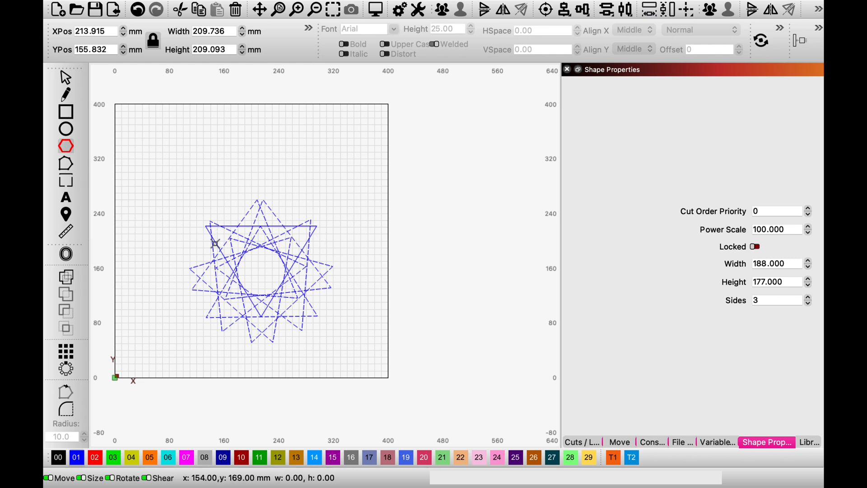
- Select all the triangles of the array, including the original, and set their shape width to 215 mm
{"action": "left_click", "coordinate": [66, 79]}
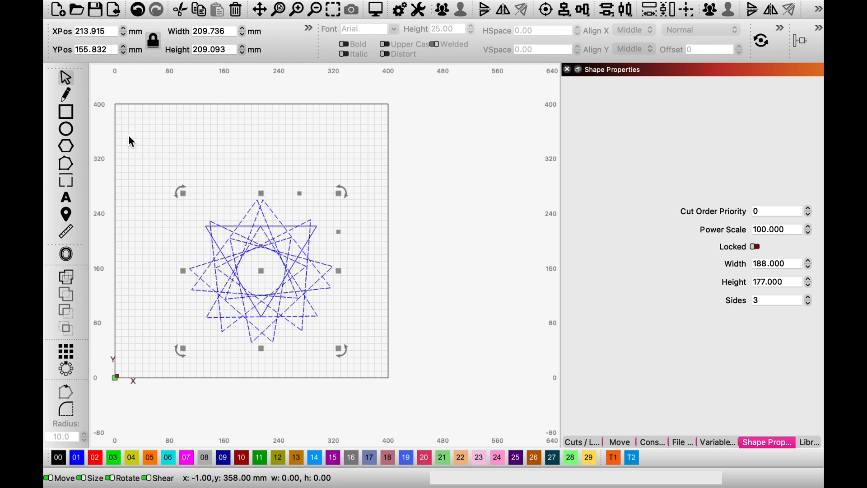
{"action": "left_click", "coordinate": [179, 154]}
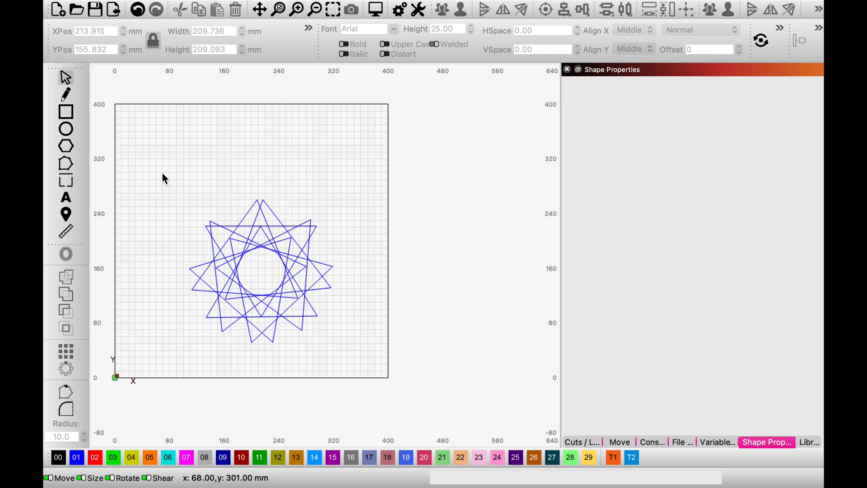
{"action": "left_click_drag", "start_coordinate": [162, 173], "coordinate": [373, 351]}
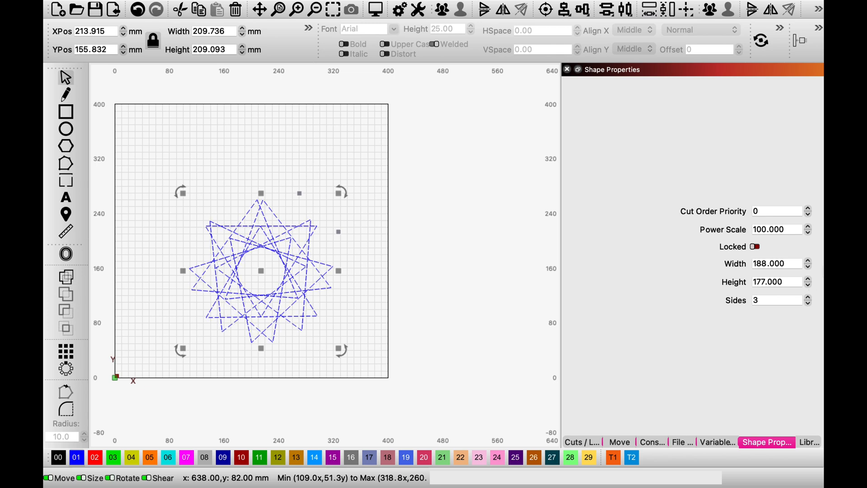
{"action": "left_click", "coordinate": [809, 261]}
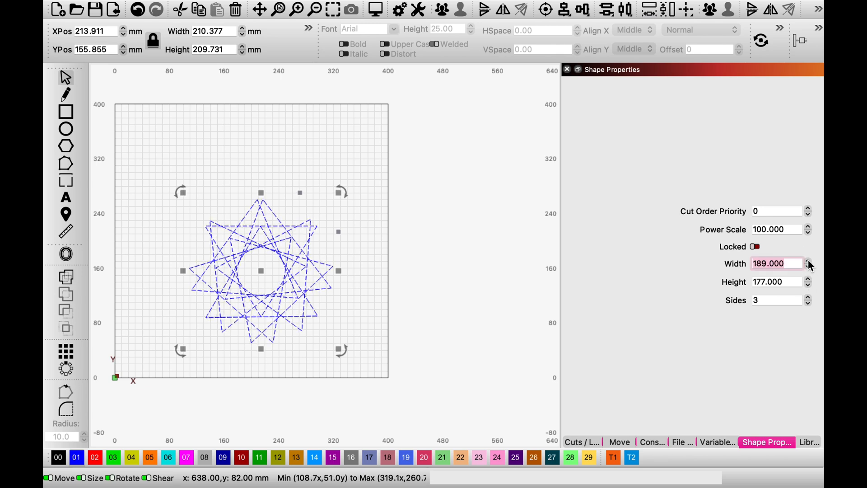
{"action": "left_click", "coordinate": [808, 261]}
{"action": "left_click", "coordinate": [809, 261]}
{"action": "left_click", "coordinate": [809, 261]}
{"action": "left_click", "coordinate": [809, 262]}
{"action": "left_click", "coordinate": [809, 261]}
{"action": "left_click", "coordinate": [809, 261]}
{"action": "left_click", "coordinate": [809, 262]}
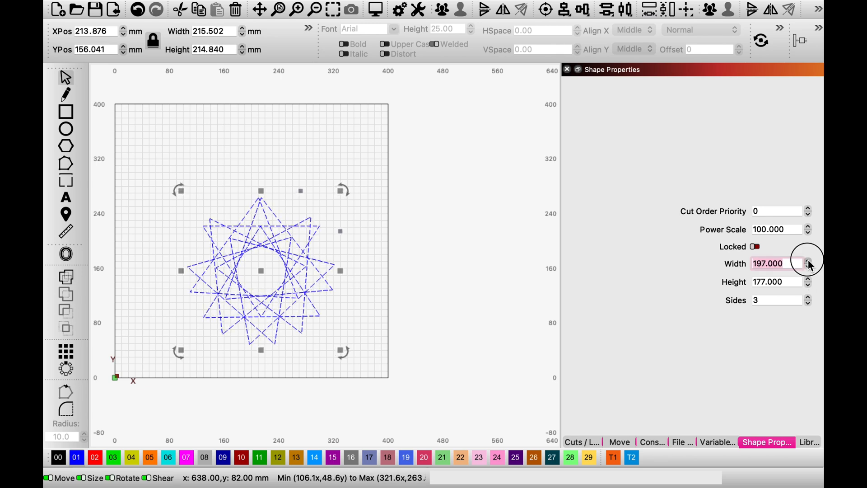
{"action": "left_click", "coordinate": [809, 262]}
{"action": "left_click", "coordinate": [808, 261]}
{"action": "left_click", "coordinate": [809, 261]}
{"action": "left_click", "coordinate": [809, 261]}
{"action": "left_click", "coordinate": [809, 261]}
{"action": "left_click", "coordinate": [809, 261]}
{"action": "left_click", "coordinate": [808, 261]}
{"action": "left_click", "coordinate": [808, 262]}
{"action": "left_click", "coordinate": [809, 262]}
{"action": "left_click", "coordinate": [809, 261]}
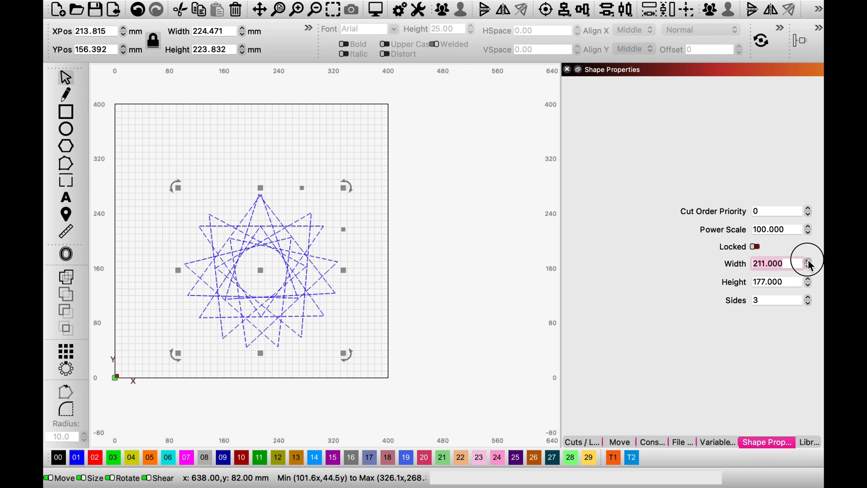
{"action": "left_click", "coordinate": [809, 262]}
{"action": "left_click", "coordinate": [809, 262]}
{"action": "left_click", "coordinate": [808, 262]}
{"action": "left_click", "coordinate": [809, 261]}
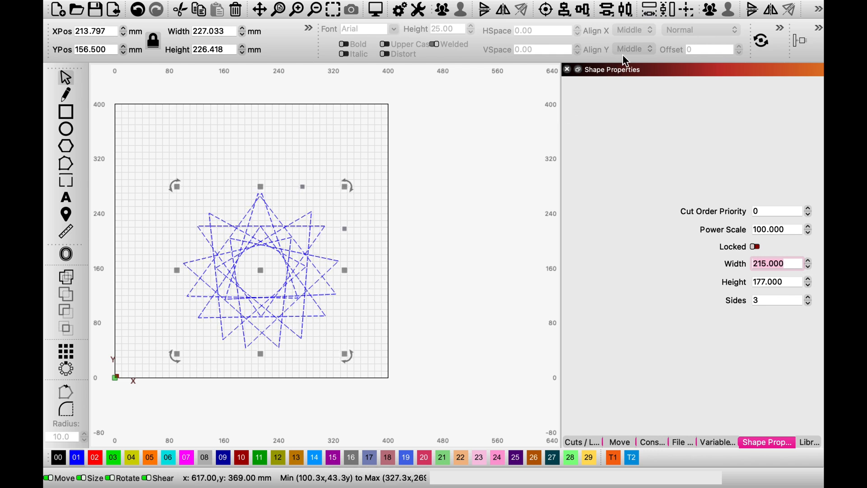
- Move the selected triangle pattern to the page center and deselect it
{"action": "left_click", "coordinate": [689, 11]}
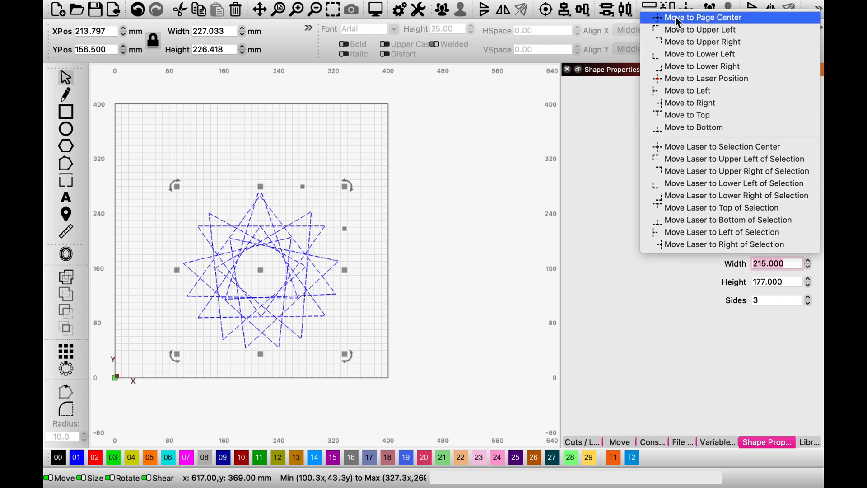
{"action": "left_click", "coordinate": [681, 20]}
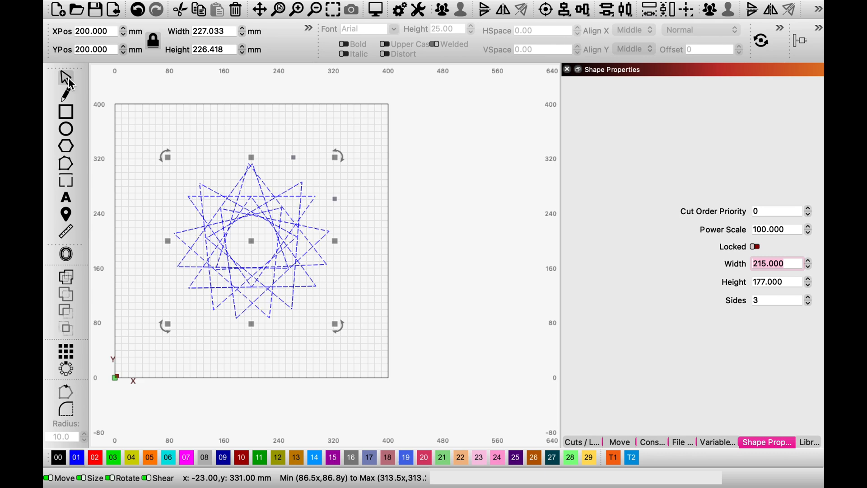
{"action": "left_click", "coordinate": [138, 129]}
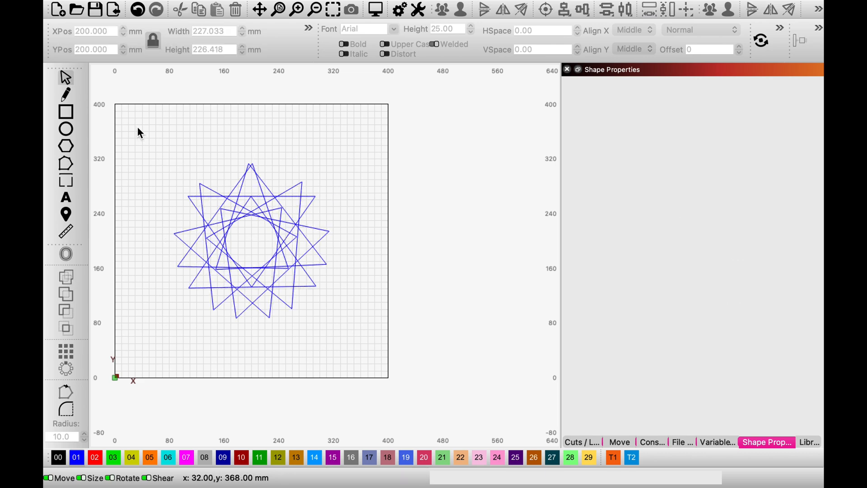